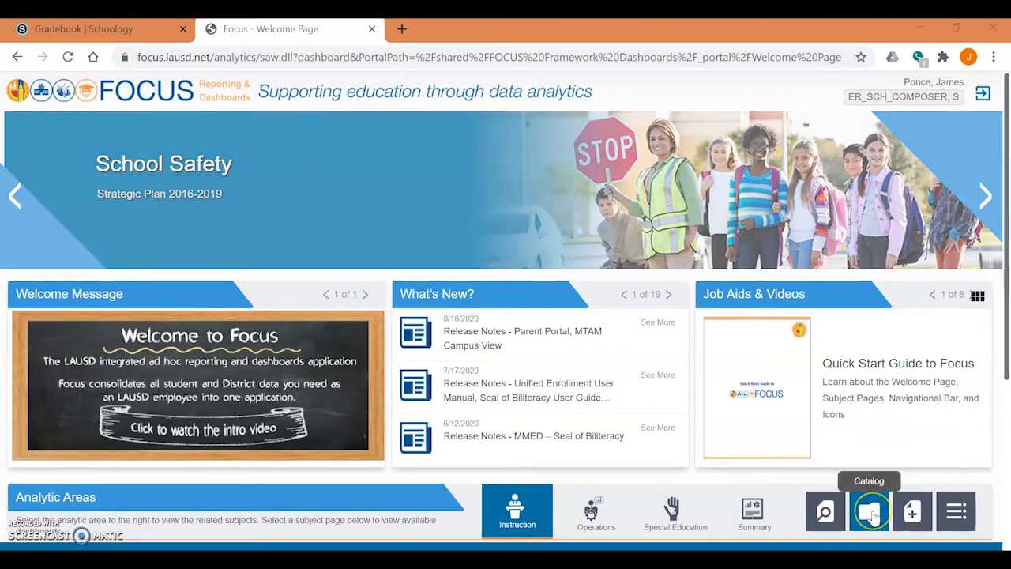
Create a new analysis based on the Student Detail subject area, searching the subject areas for "student detail".
left_click(915, 513)
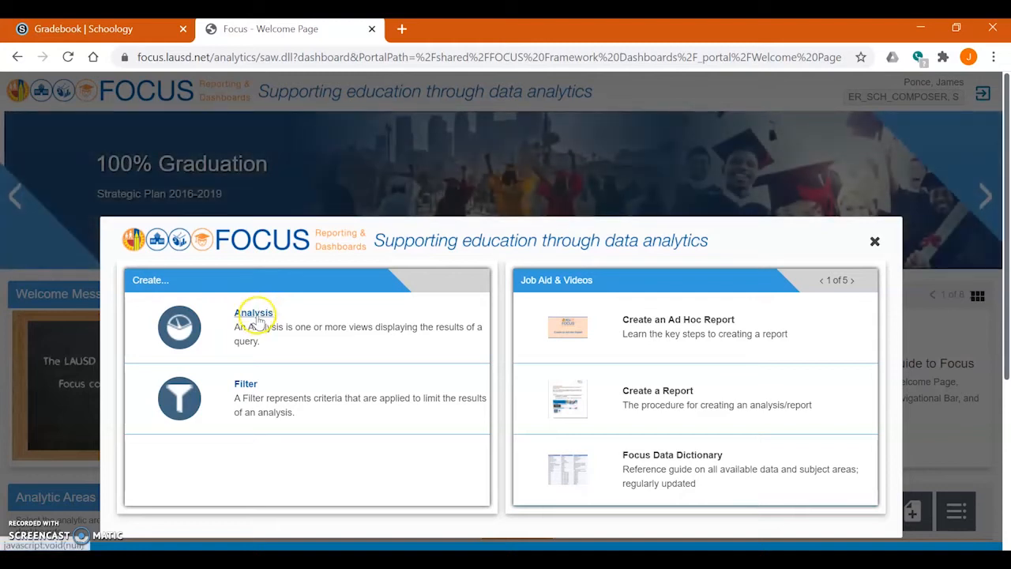
left_click(257, 320)
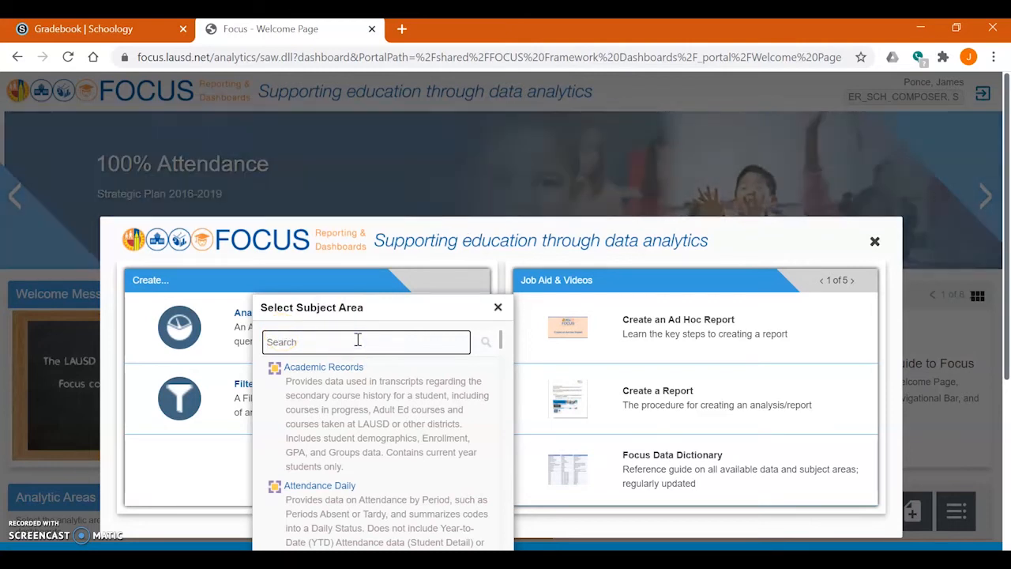
type("st")
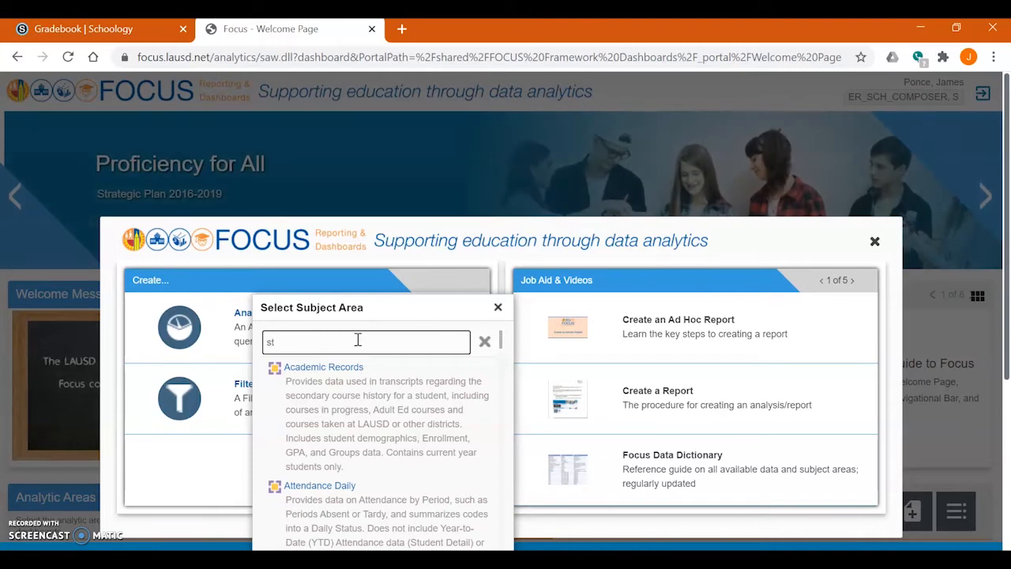
type("udent")
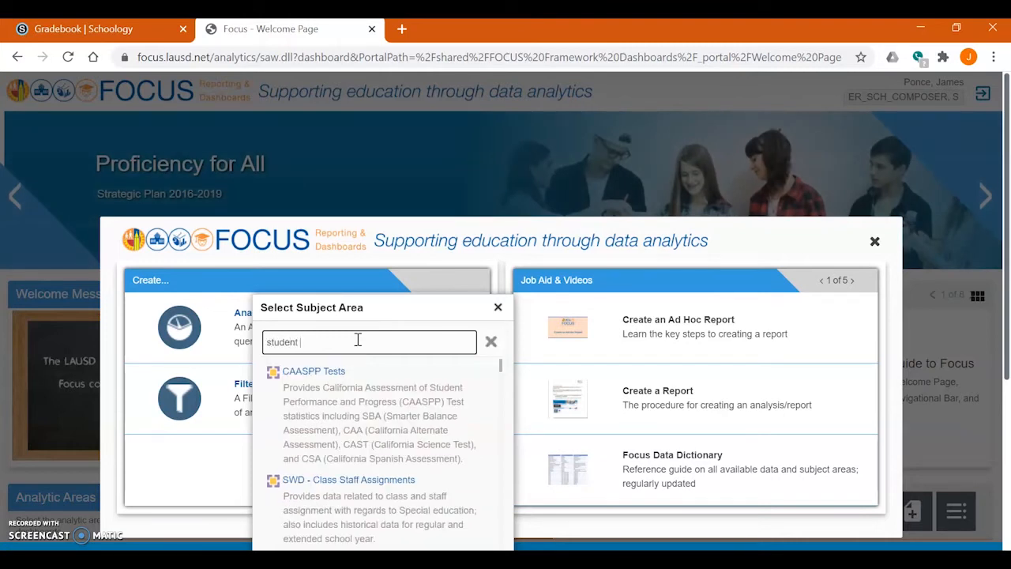
type(" detail")
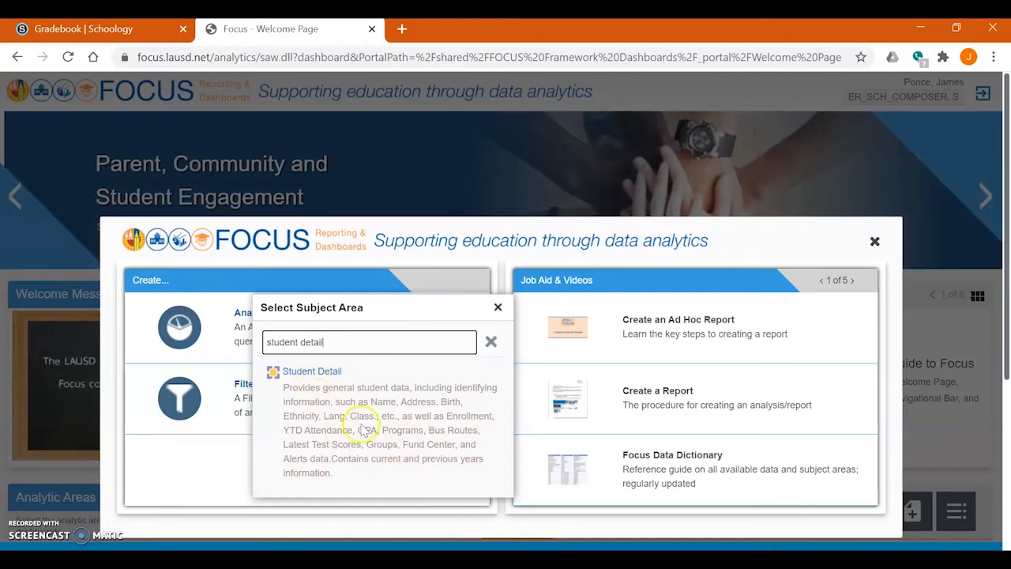
left_click(306, 373)
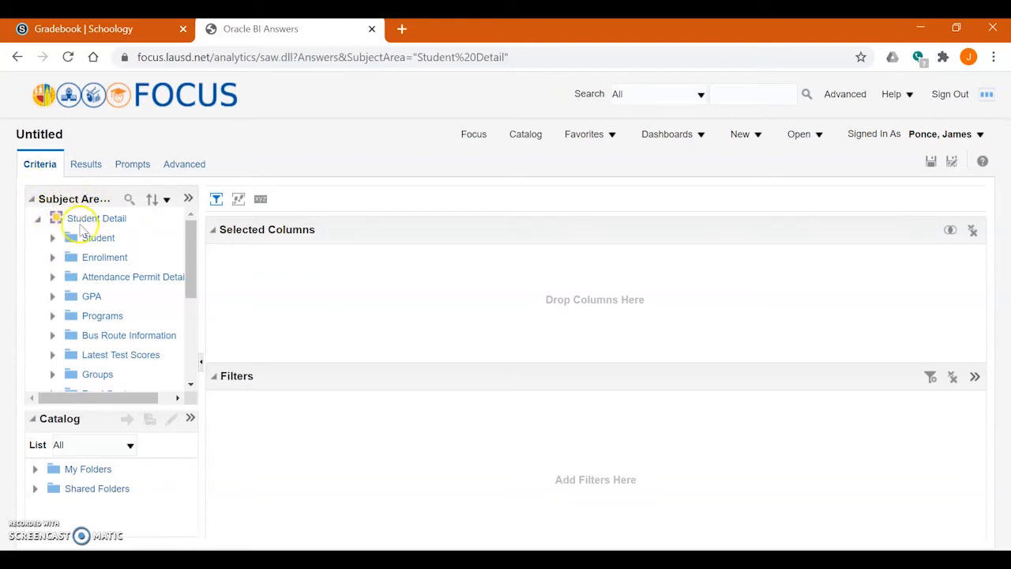
Switch to Excel to examine the column headings of the 20-21 LESSONS (GRADES 9-11) workbook, and return to the analysis in the browser.
mouse_move(95, 218)
left_click(96, 223)
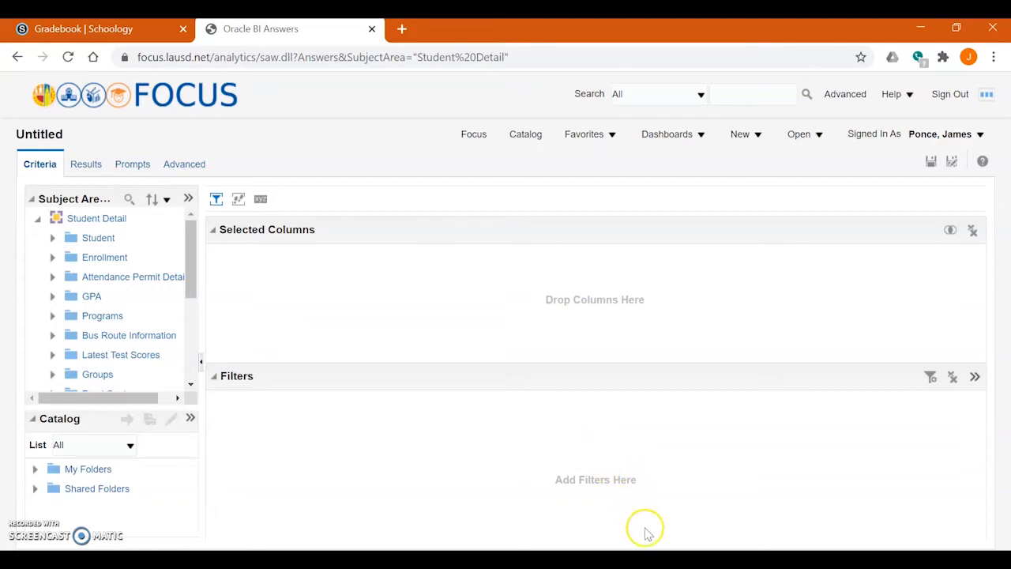
left_click(641, 498)
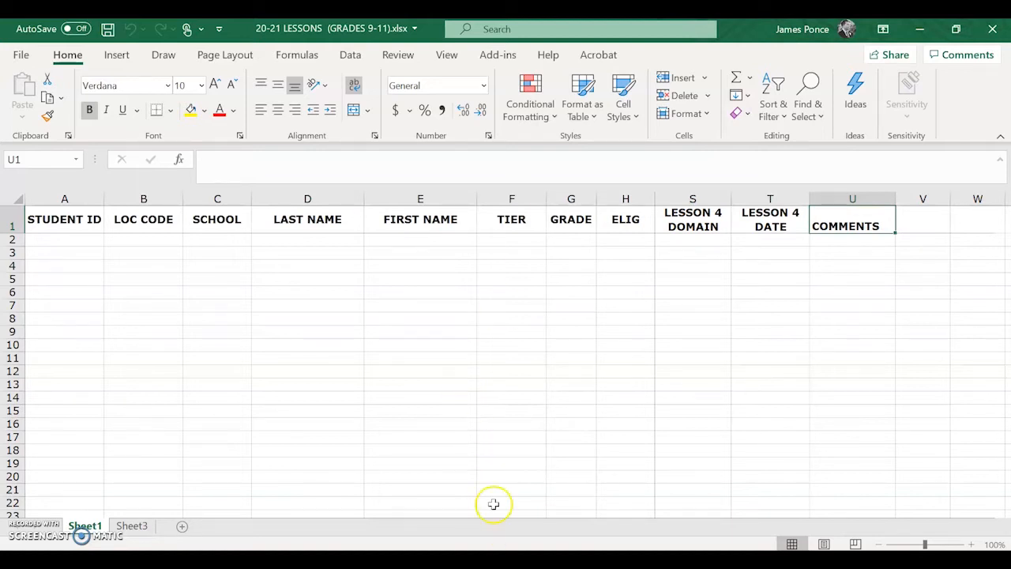
key("alt+Tab")
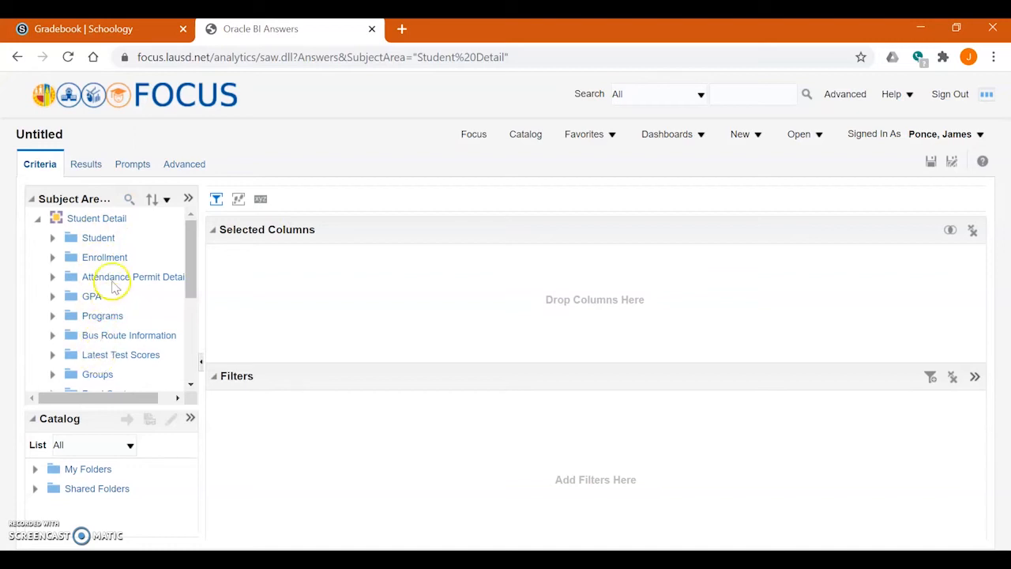
Search the Student Detail subject area for "District ID" and add the District ID column to the selected columns.
left_click(130, 199)
left_click(109, 227)
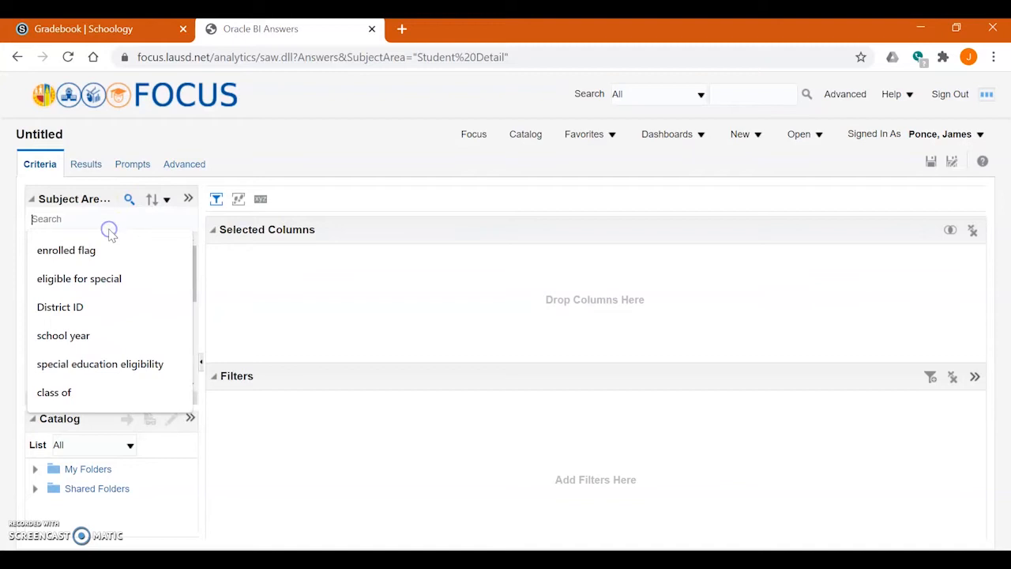
type("district")
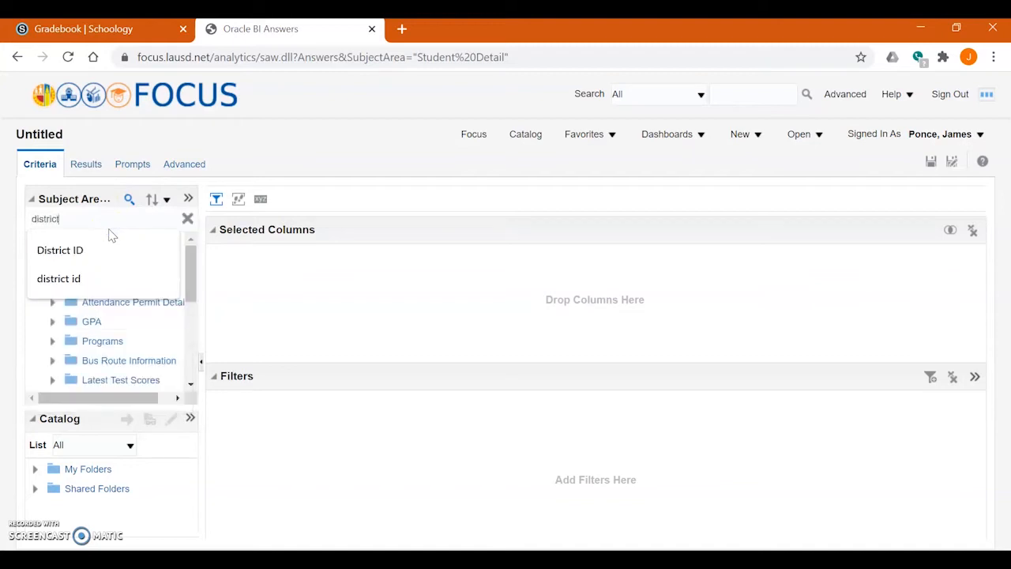
left_click(63, 250)
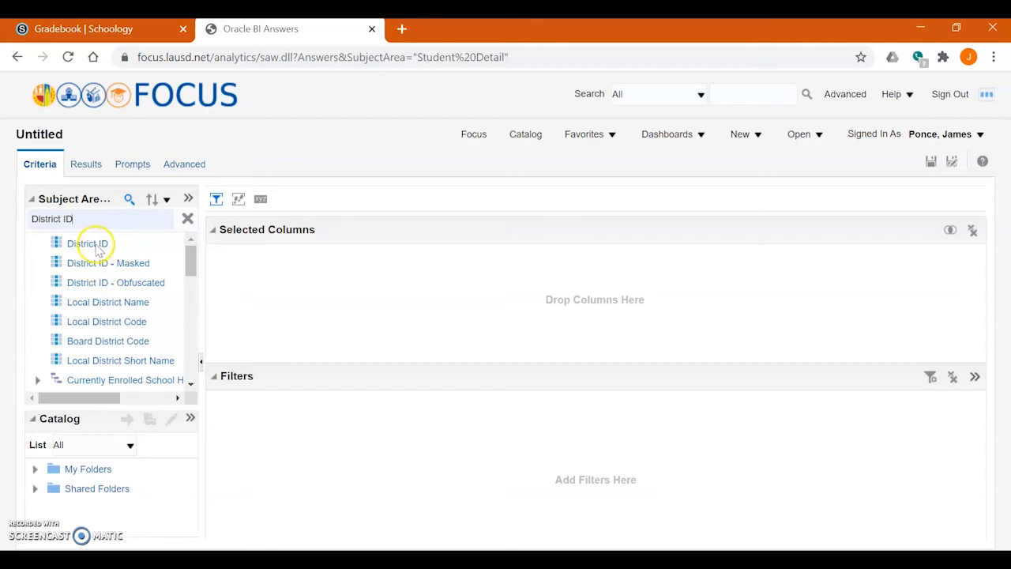
left_click(94, 247)
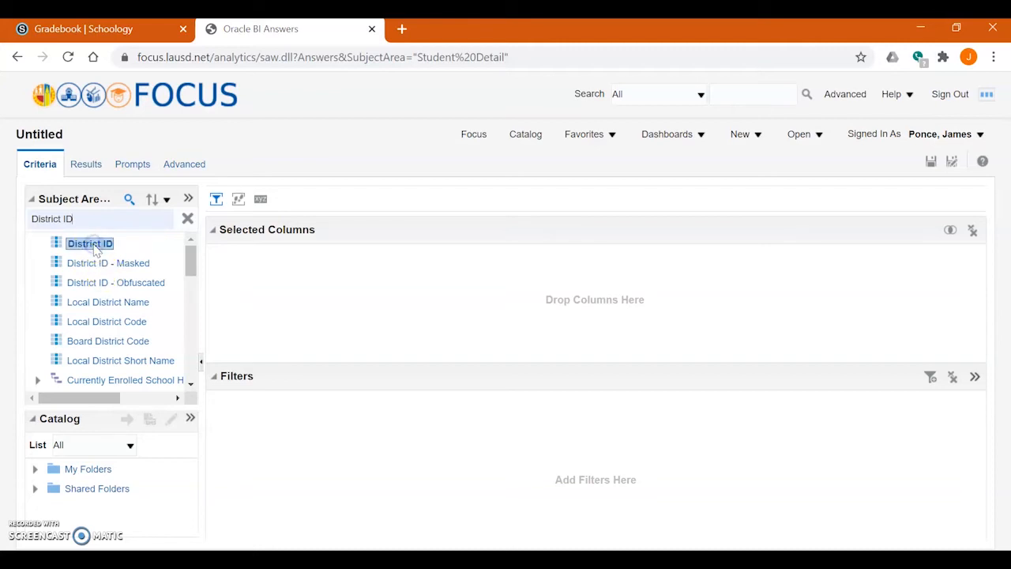
double_click(93, 247)
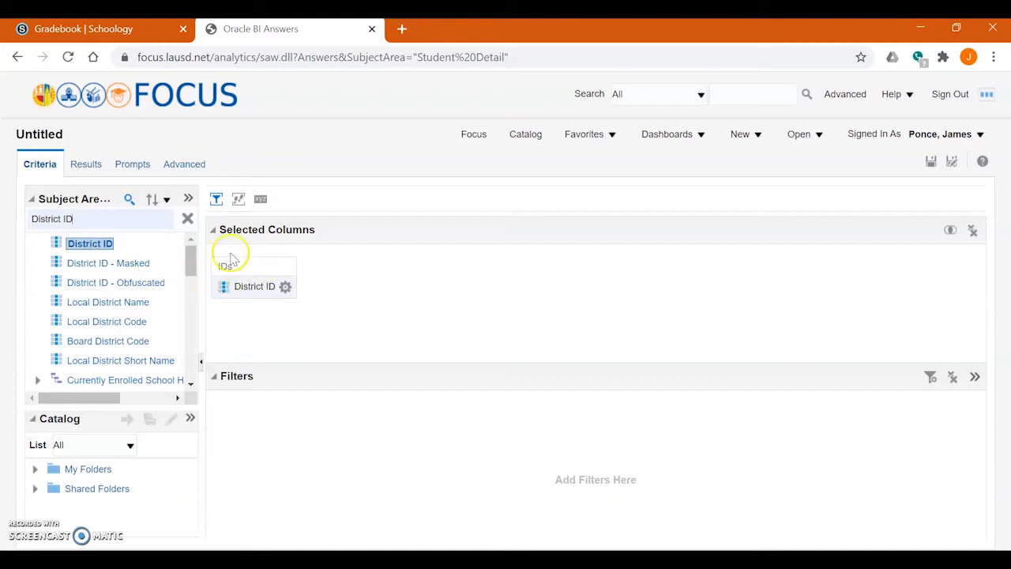
Add a duplicate District ID column to the selected columns and delete it again.
left_click(285, 286)
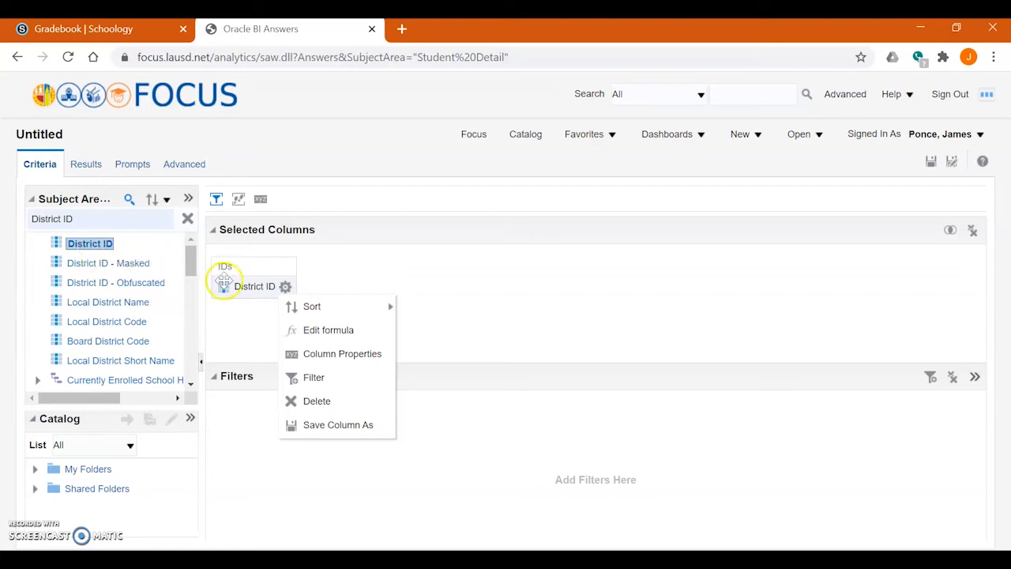
double_click(90, 245)
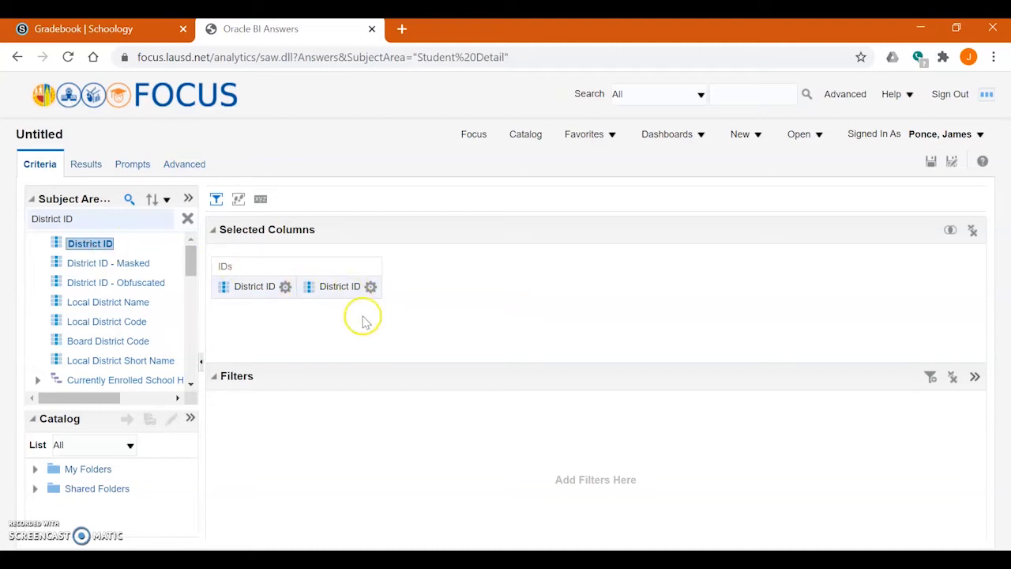
left_click(371, 288)
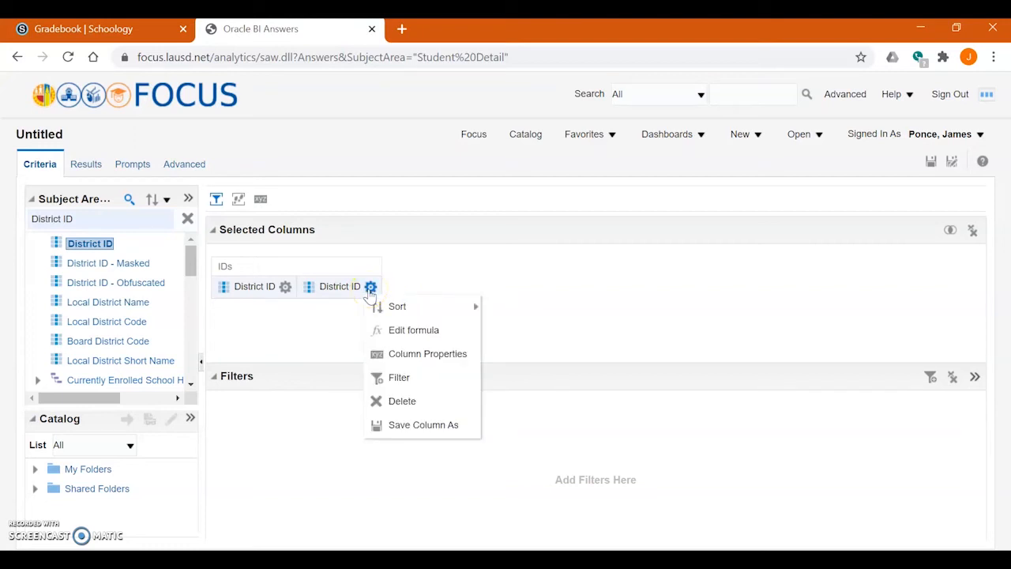
left_click(411, 403)
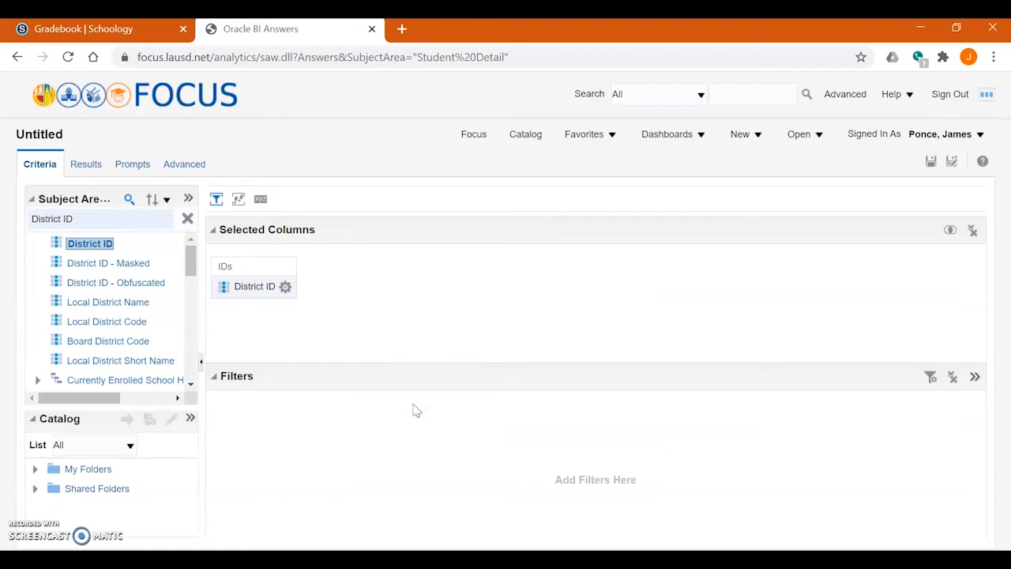
Search the subject area for "school number" and add the School Number column of the current enrolled school.
left_click(128, 200)
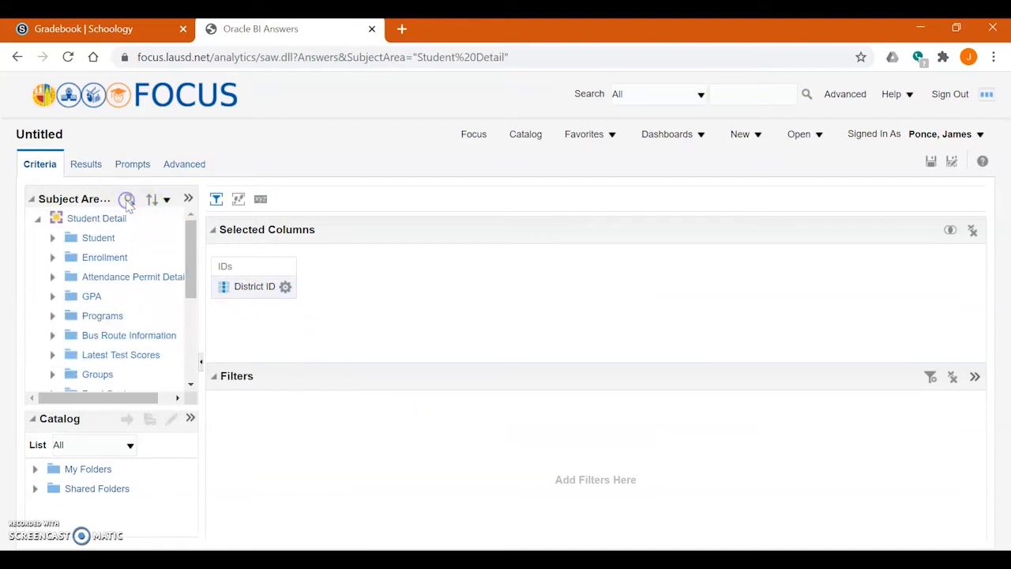
left_click(130, 198)
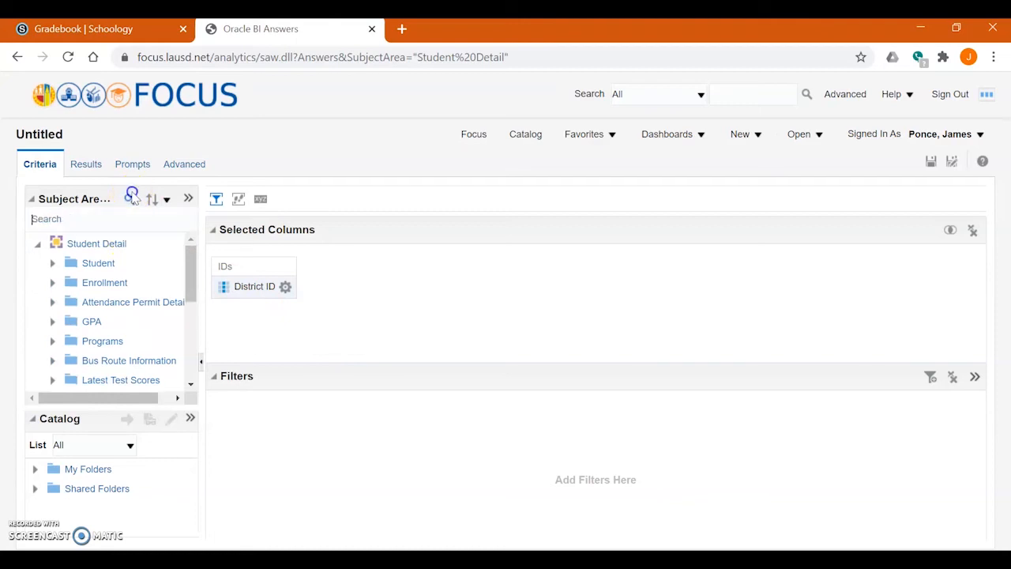
left_click(124, 215)
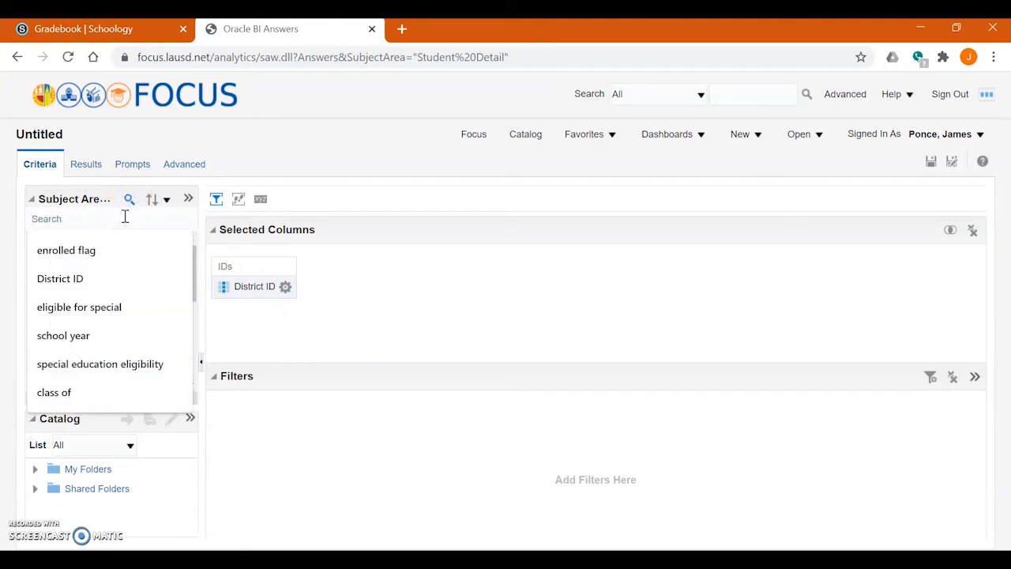
type("school numv")
type("er")
key("BackSpace")
key("BackSpace")
key("BackSpace")
type("ber")
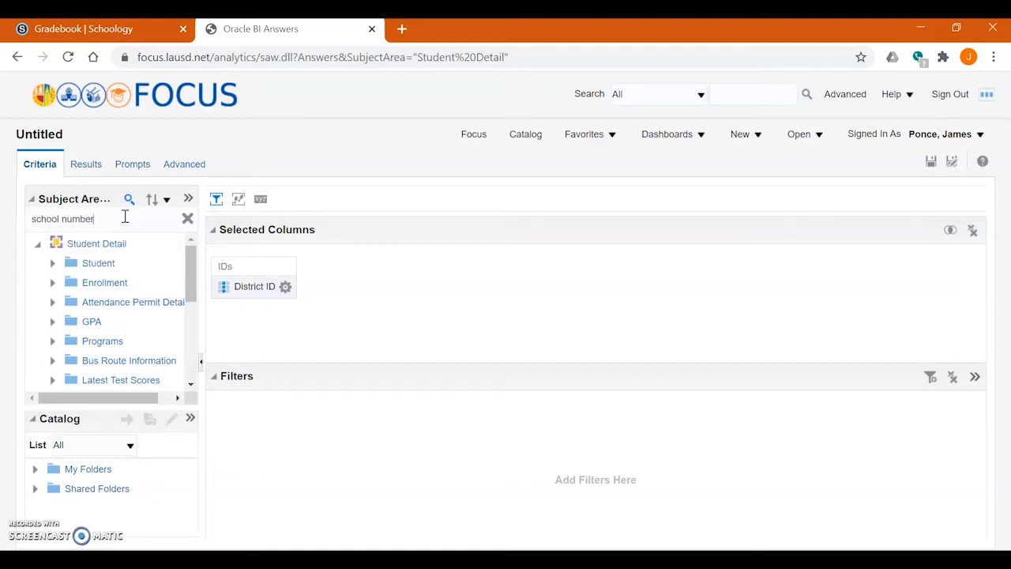
key("Return")
left_click(106, 244)
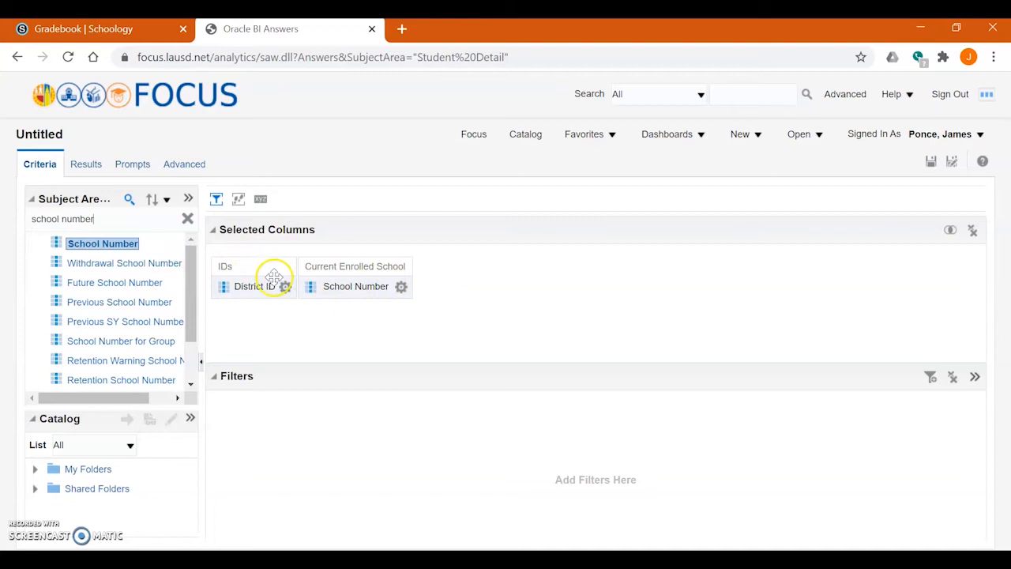
Search for "School Name" and add the School Name column of the current enrolled school to the analysis.
left_click(113, 217)
key("BackSpace")
key("BackSpace")
key("BackSpace")
key("BackSpace")
key("BackSpace")
type("ame")
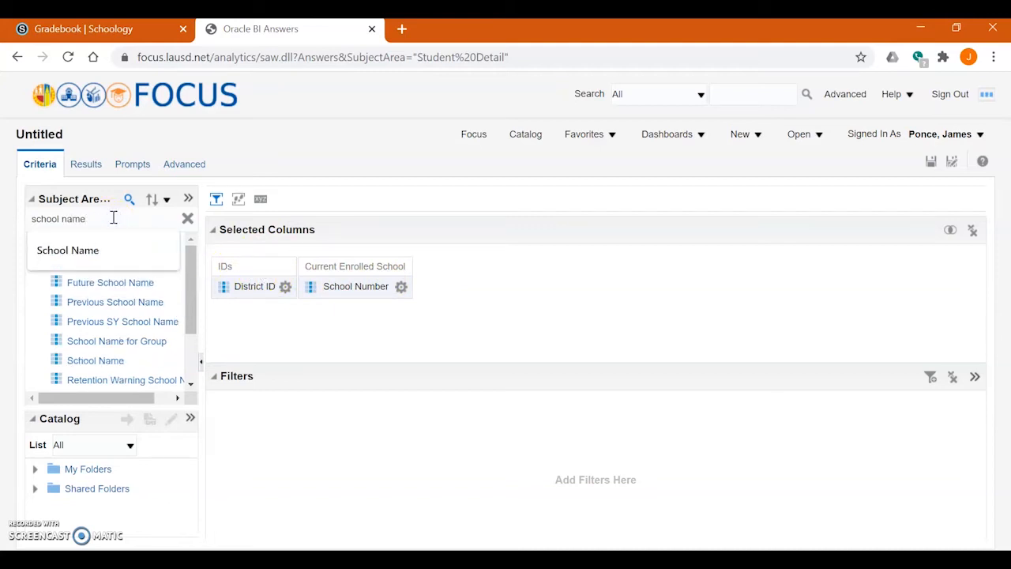
left_click(80, 251)
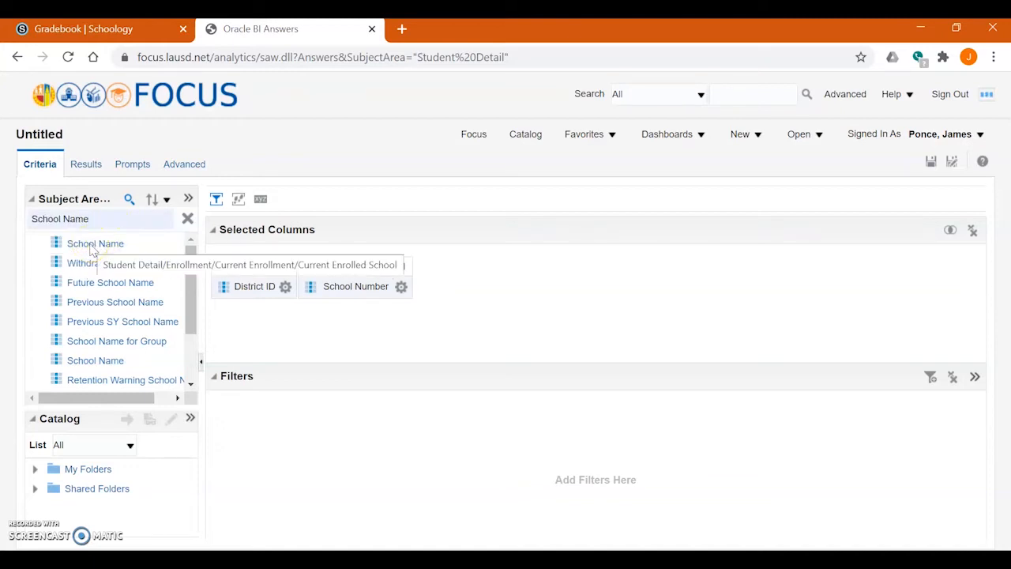
double_click(92, 245)
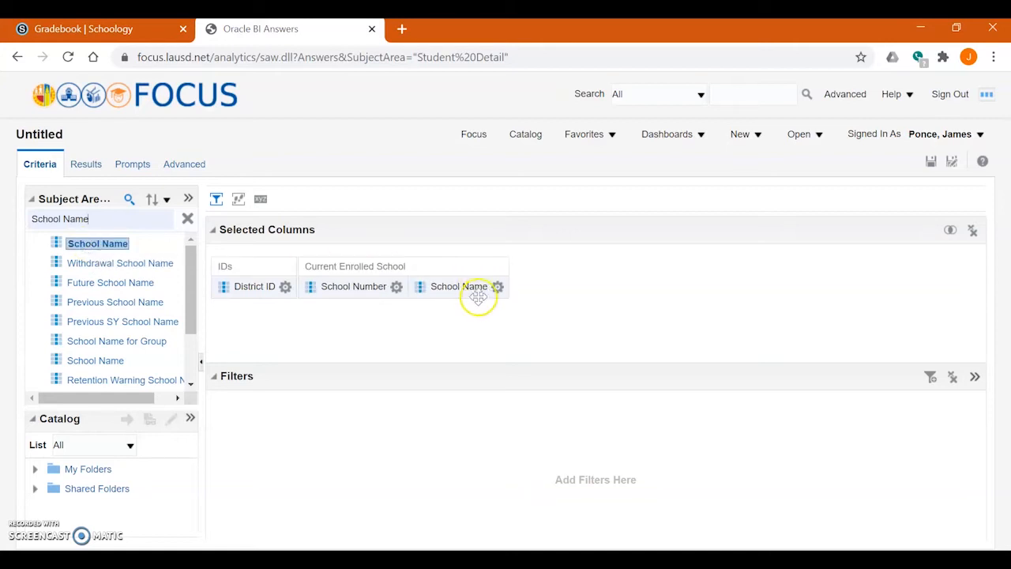
Search for "last name" and "first name" and add the unmasked student Last Name and First Name columns.
triple_click(109, 219)
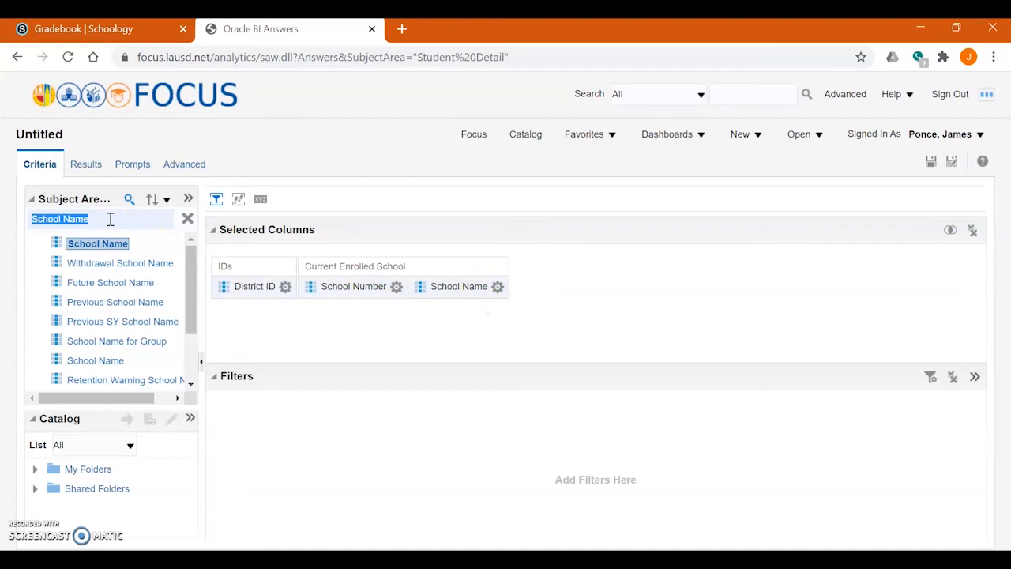
type("last name")
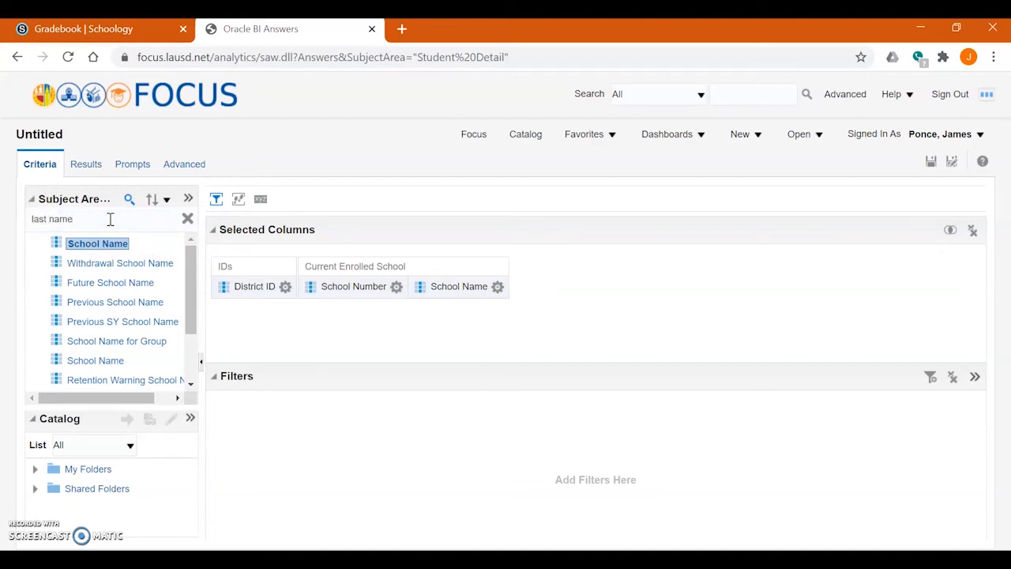
key("Return")
double_click(106, 244)
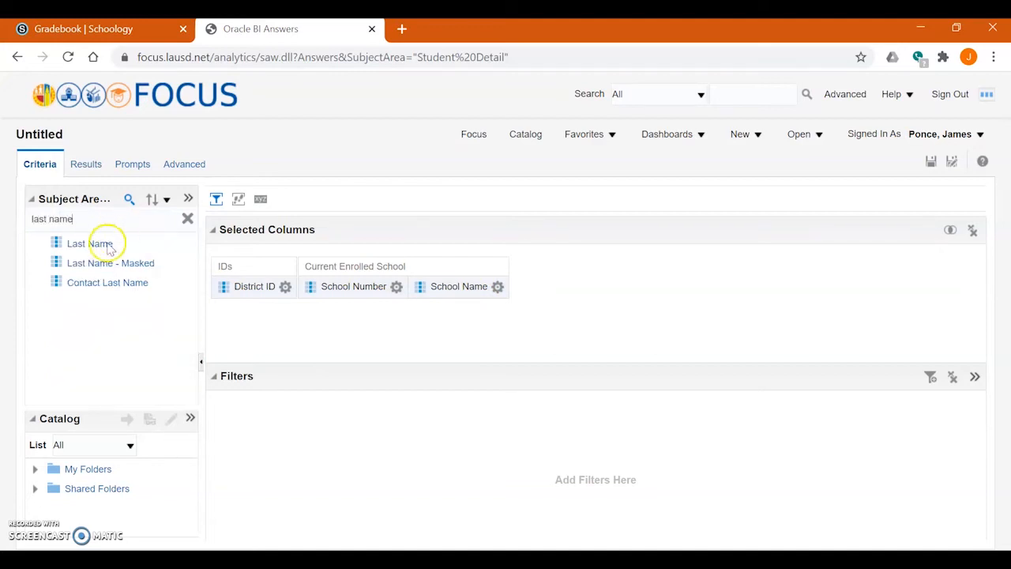
triple_click(111, 219)
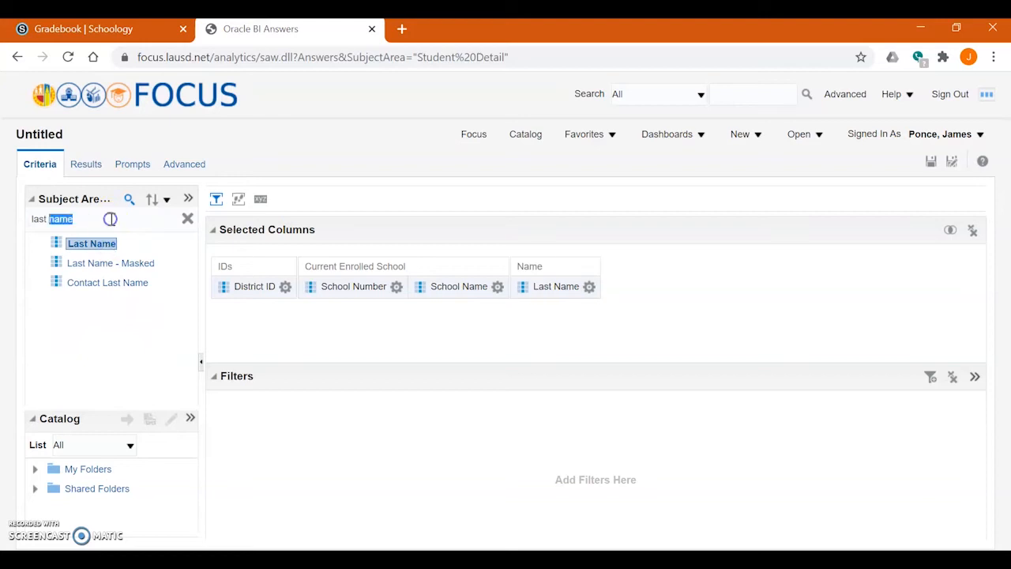
type("first name")
key("Return")
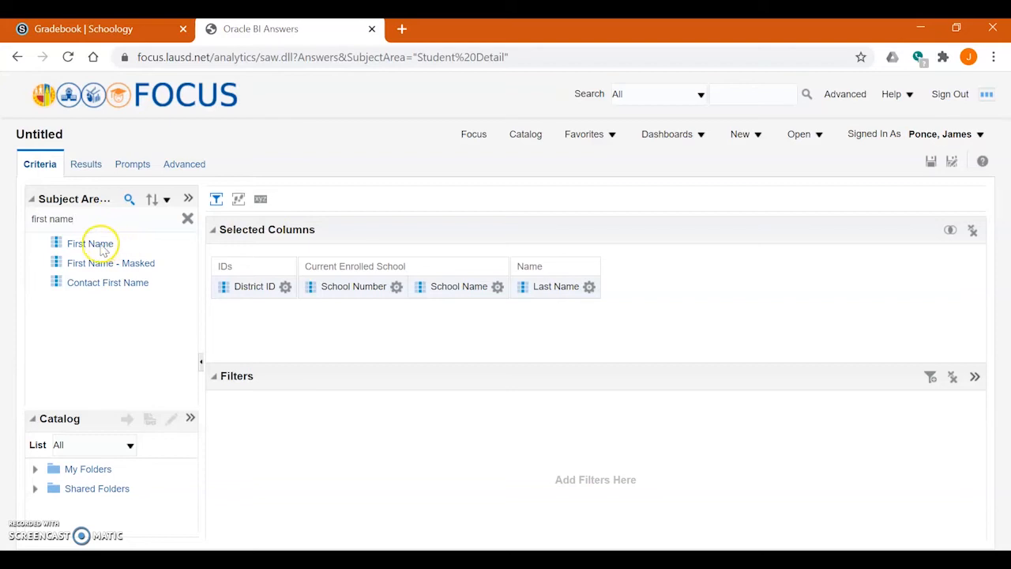
double_click(101, 244)
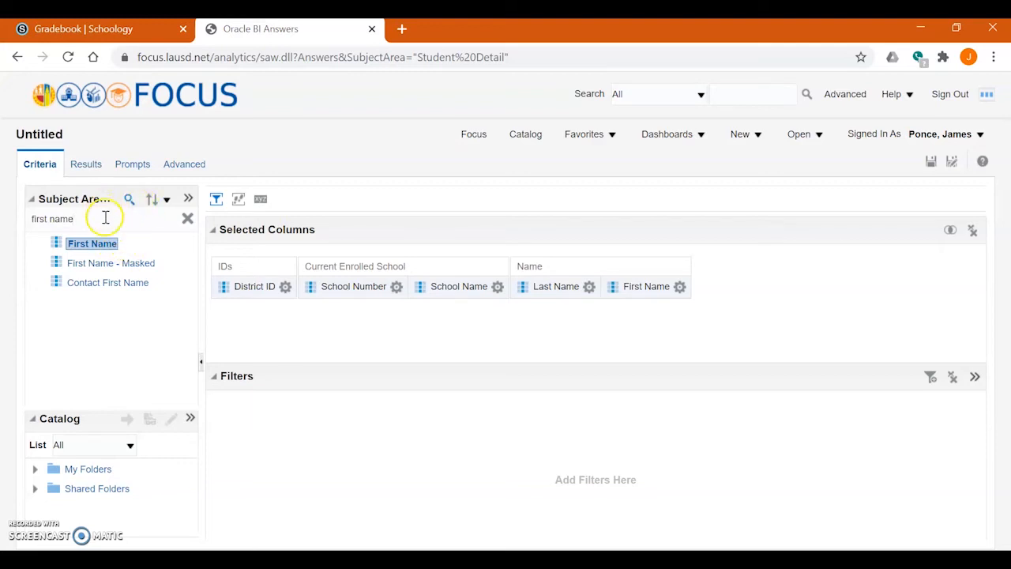
Search for "date of birth" and add the Date of Birth column to the selected columns.
triple_click(105, 219)
type("date o")
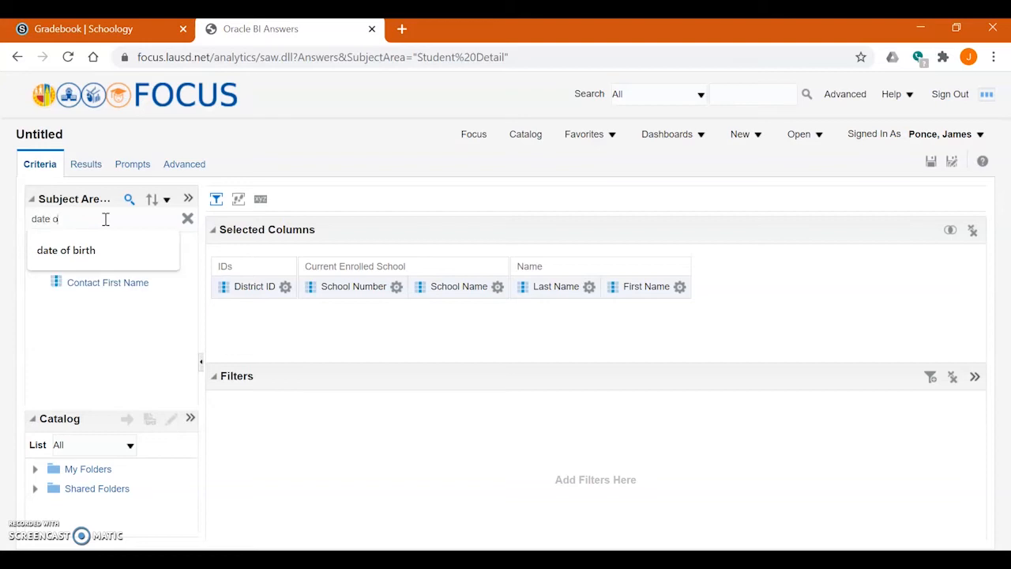
type("f birth")
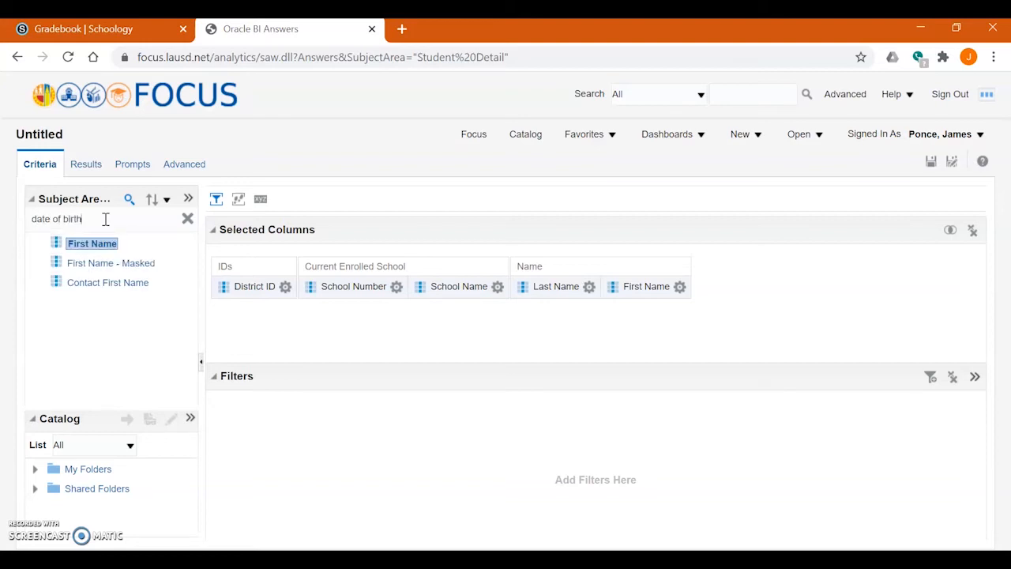
double_click(103, 243)
left_click(272, 265)
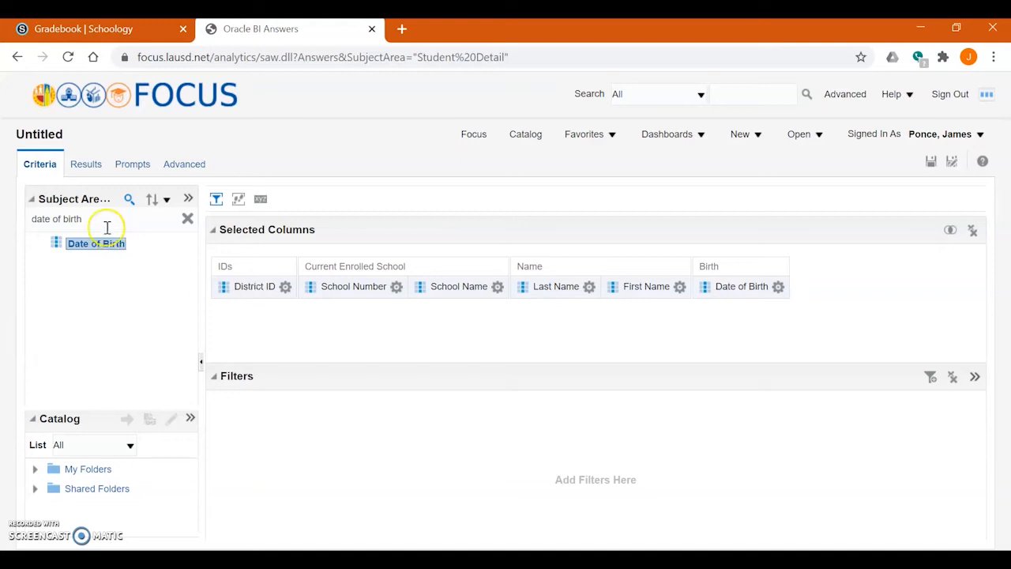
Search the subject area for "grade" and add the Grade Level column of the current enrollment.
left_click(129, 199)
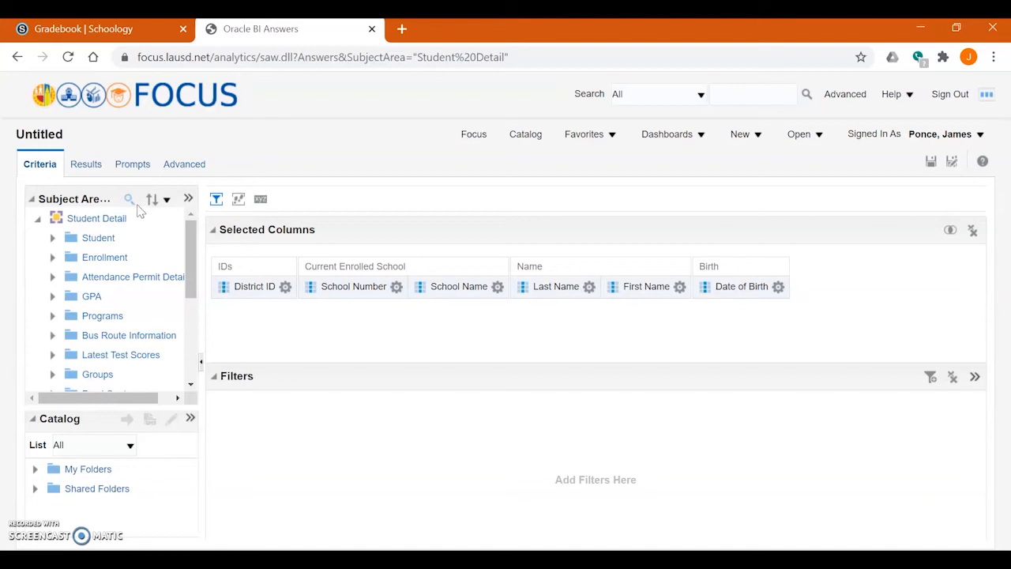
left_click(129, 199)
left_click(124, 215)
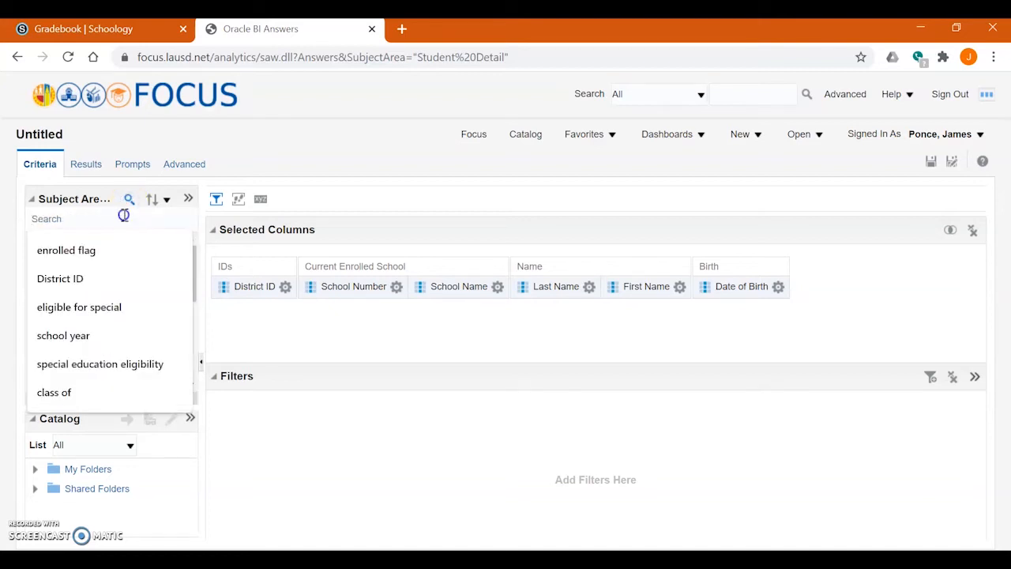
type("grade")
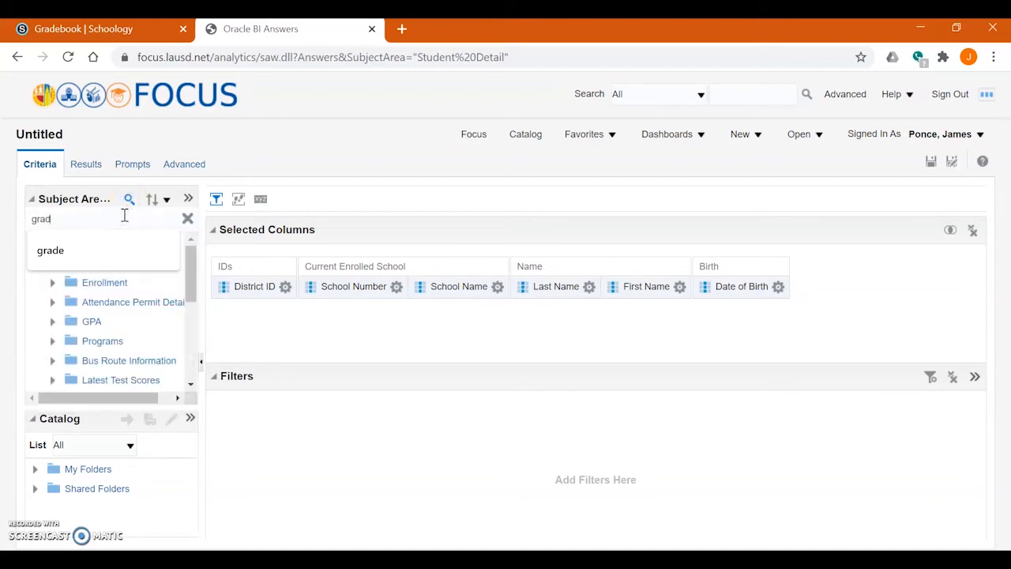
key("Return")
double_click(113, 248)
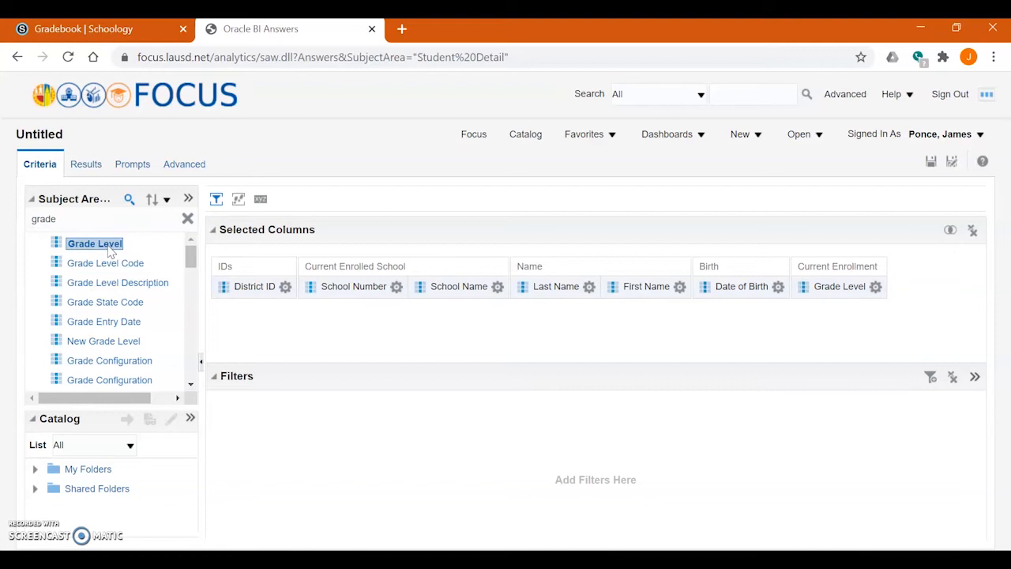
Search for "special education eligibility" and add the Special Education Eligibility Type Description column to the selected columns.
left_click(188, 218)
left_click(134, 224)
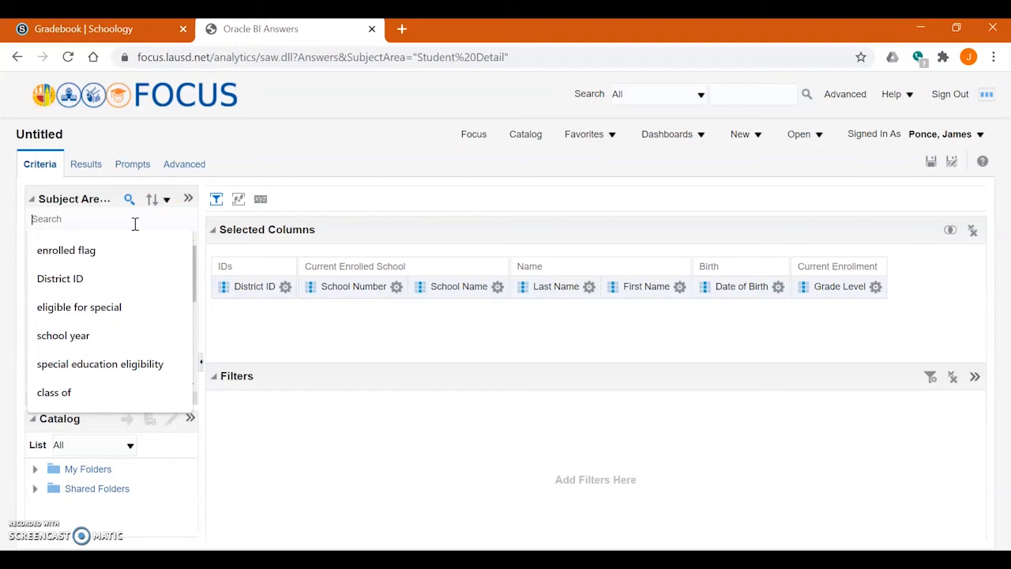
type("speci")
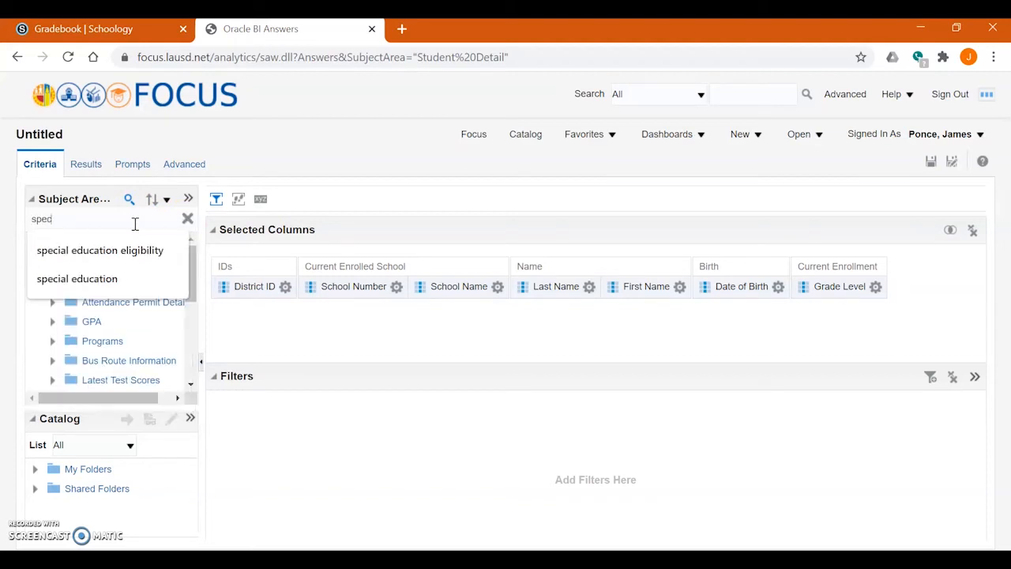
left_click(132, 245)
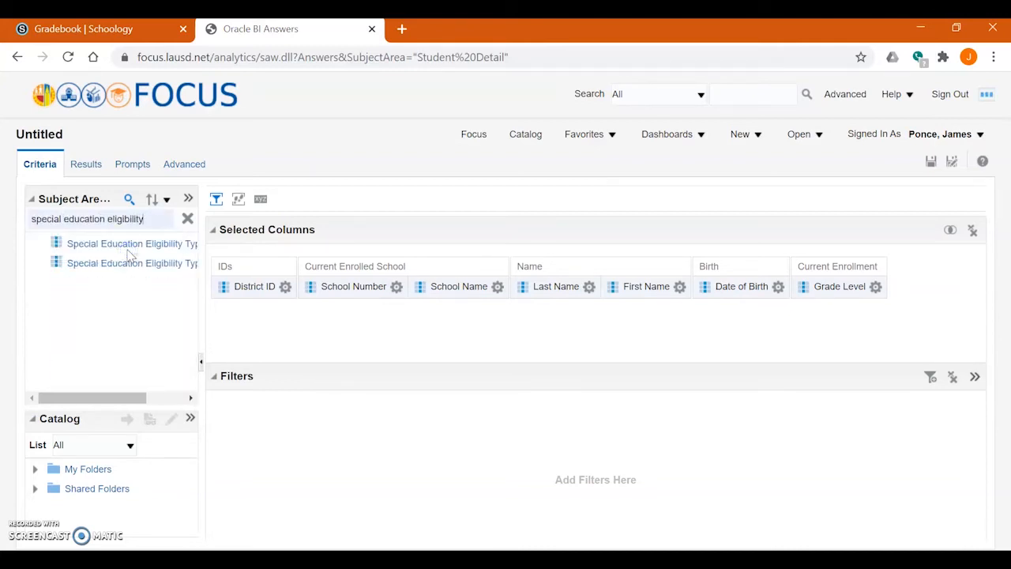
left_click_drag(108, 397, 155, 397)
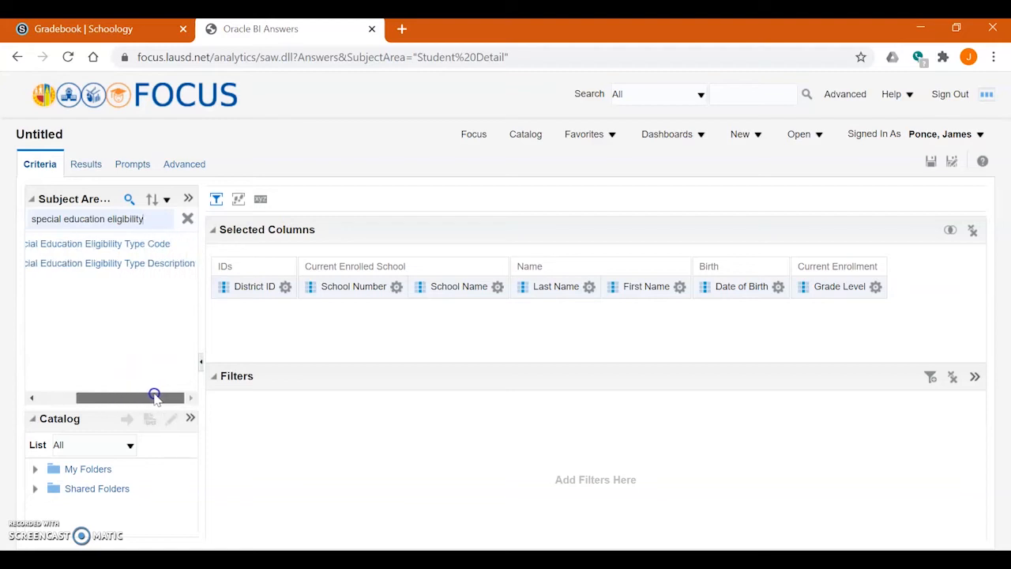
left_click(136, 263)
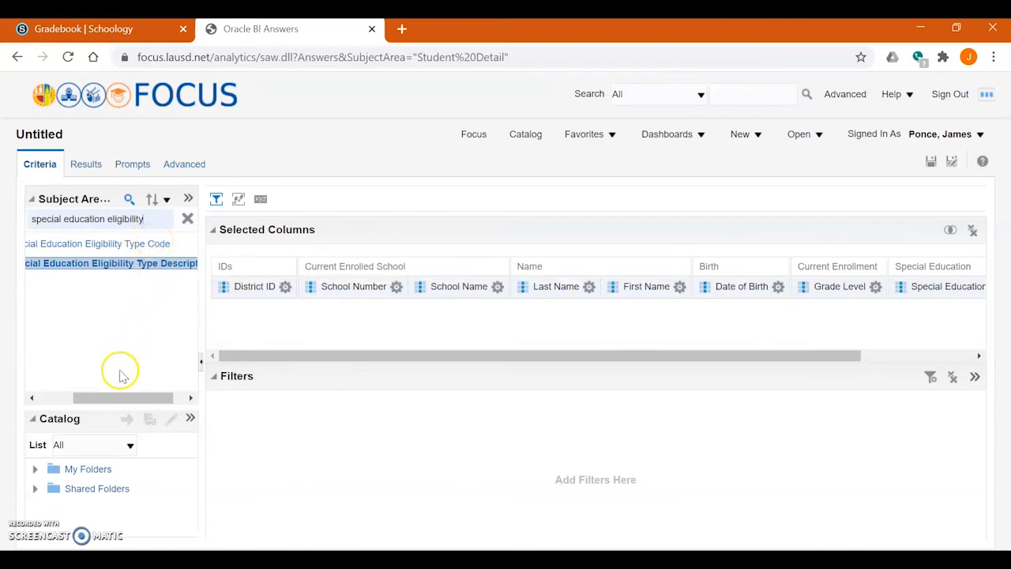
left_click_drag(121, 396, 23, 400)
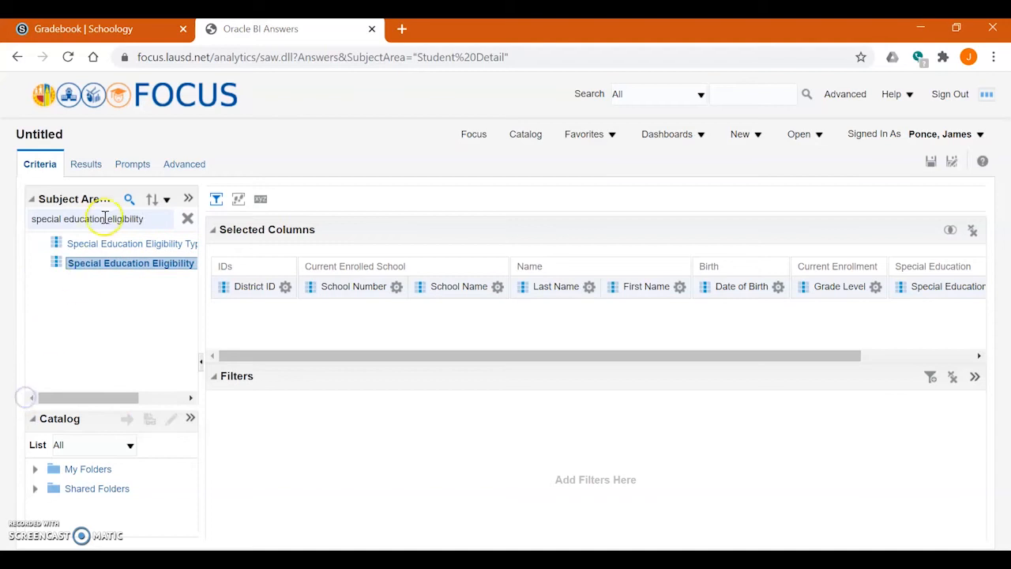
Search for "class of" and add the Class Of column of the current enrollment.
double_click(145, 219)
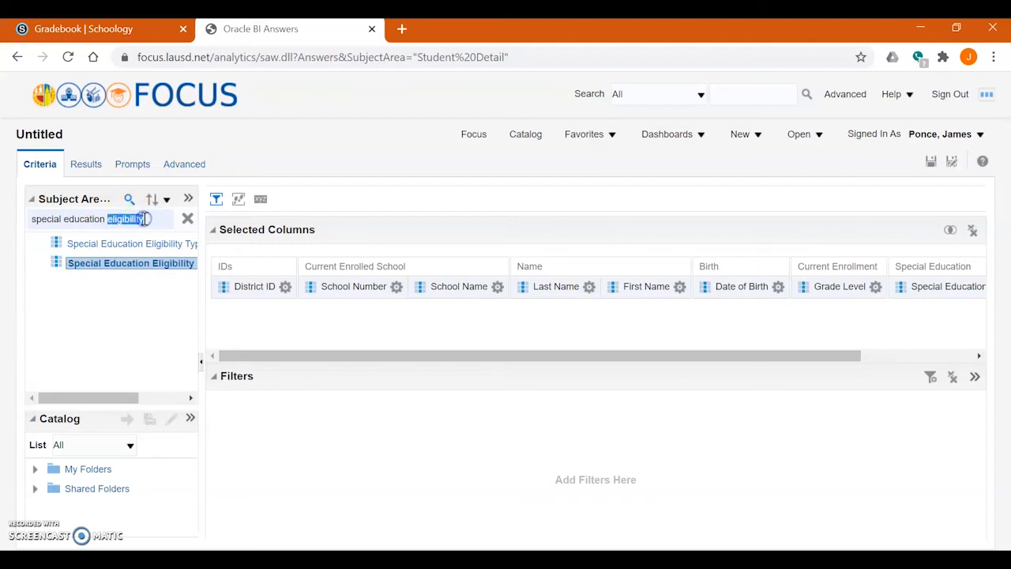
triple_click(144, 219)
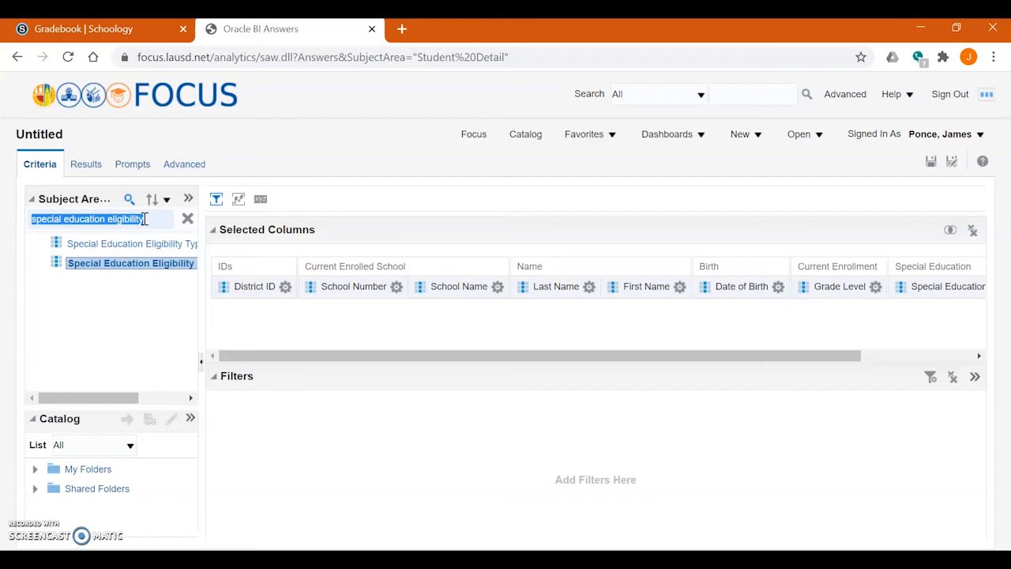
type("class of")
key("Return")
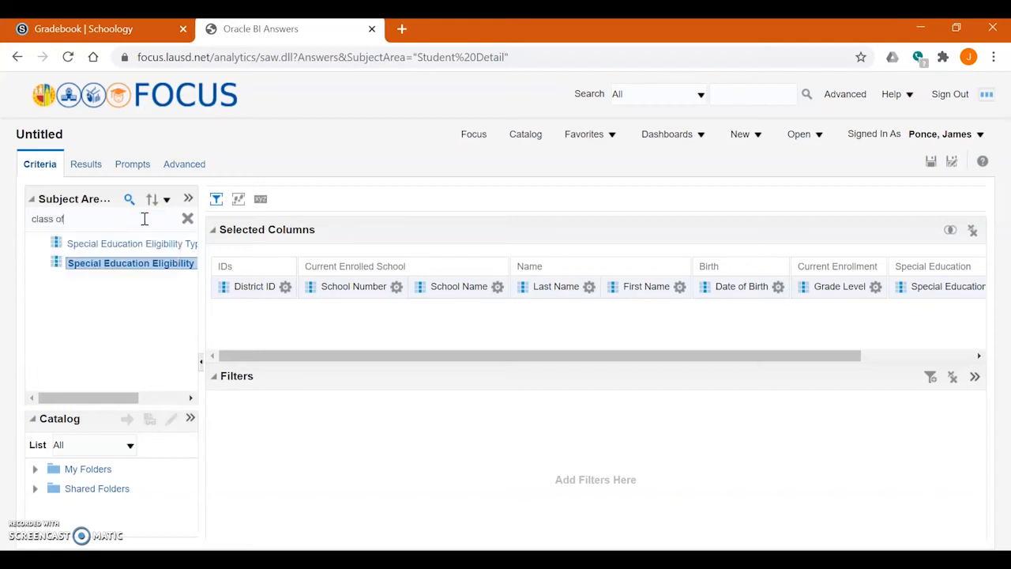
double_click(87, 244)
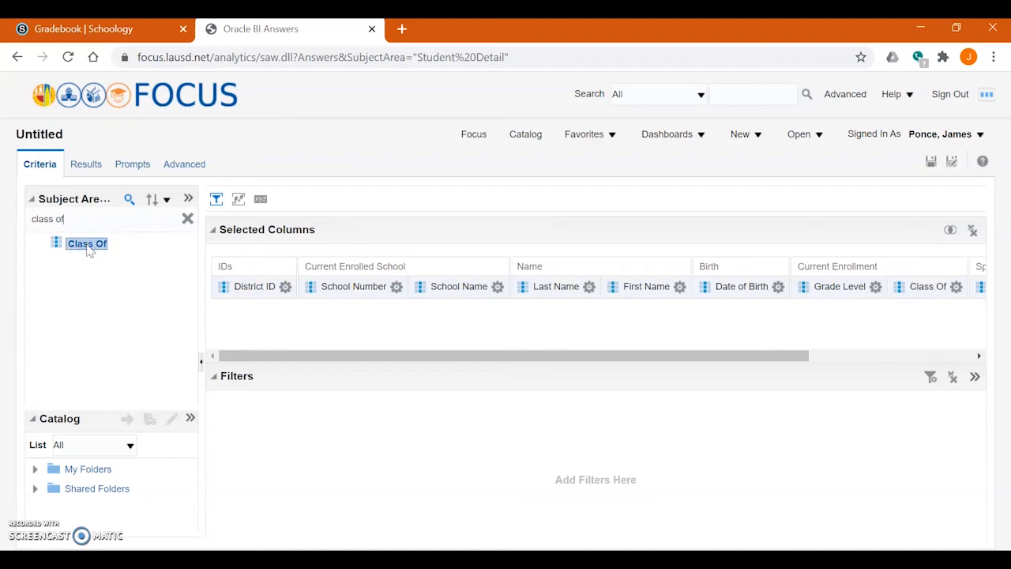
Compare the report's selected columns with the header row of the 20-21 LESSONS workbook in Excel and return to the report.
left_click_drag(395, 354, 615, 353)
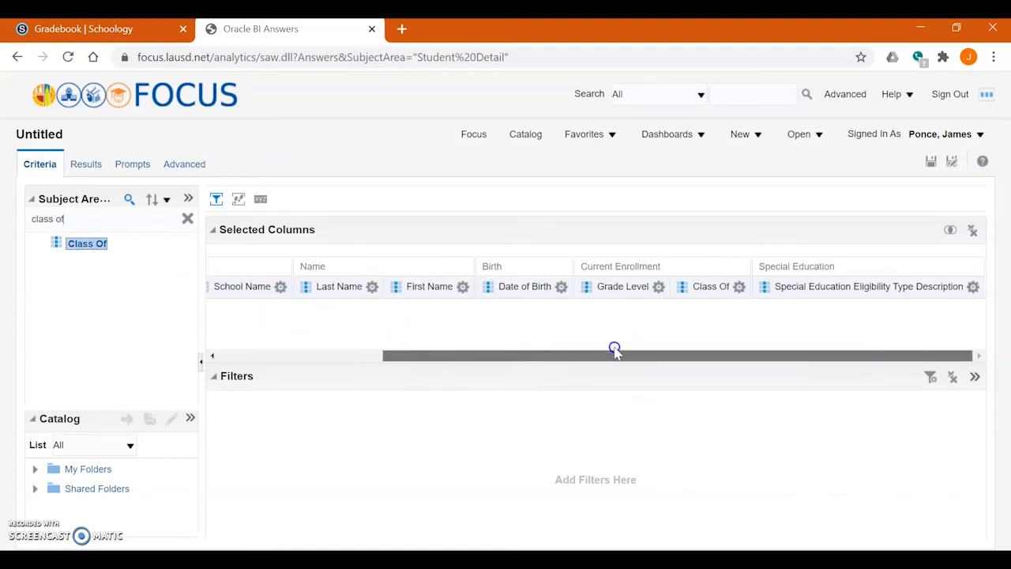
left_click(281, 286)
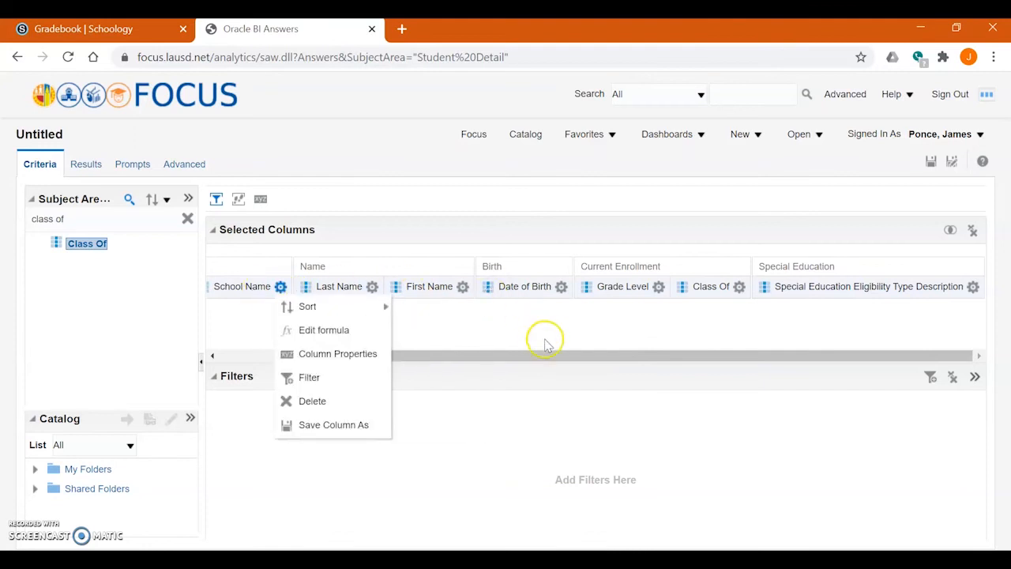
left_click_drag(546, 355, 346, 379)
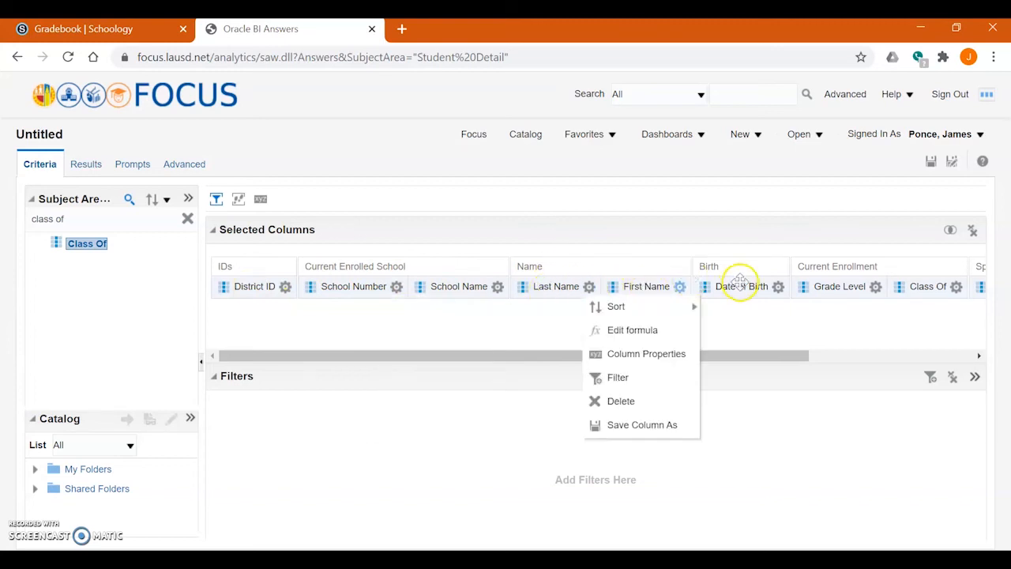
left_click_drag(767, 356, 698, 367)
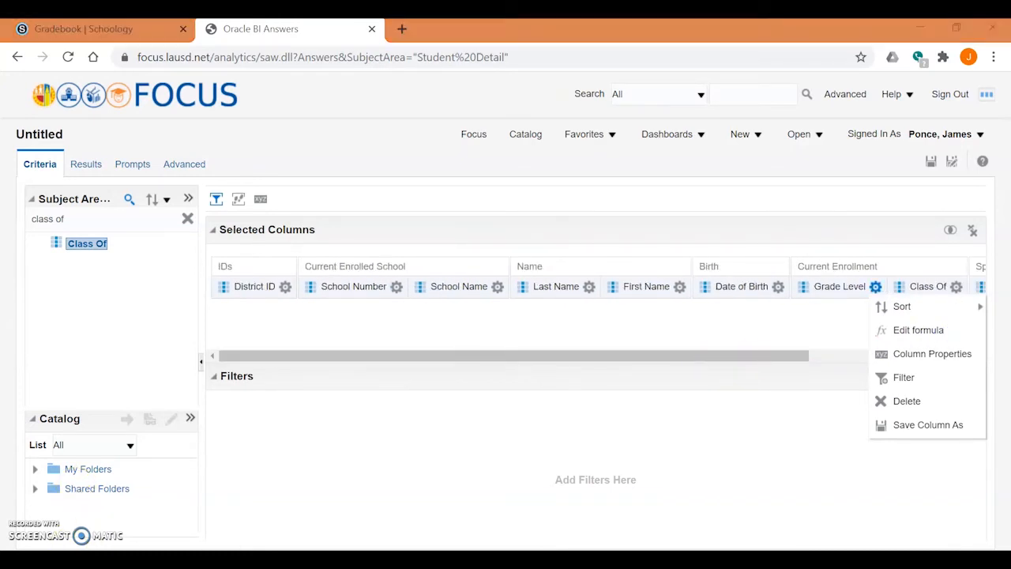
key("alt+Tab")
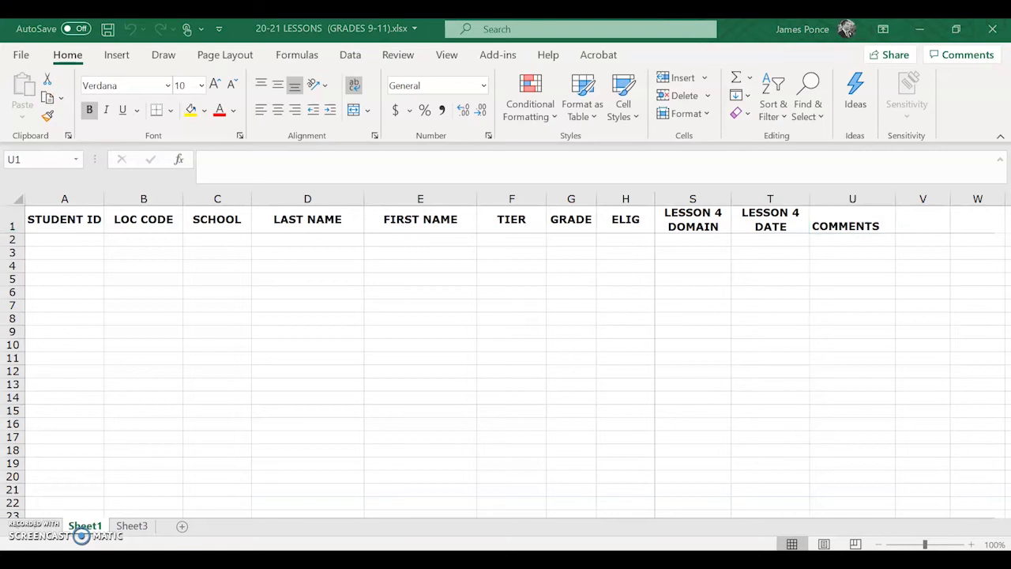
left_click(431, 519)
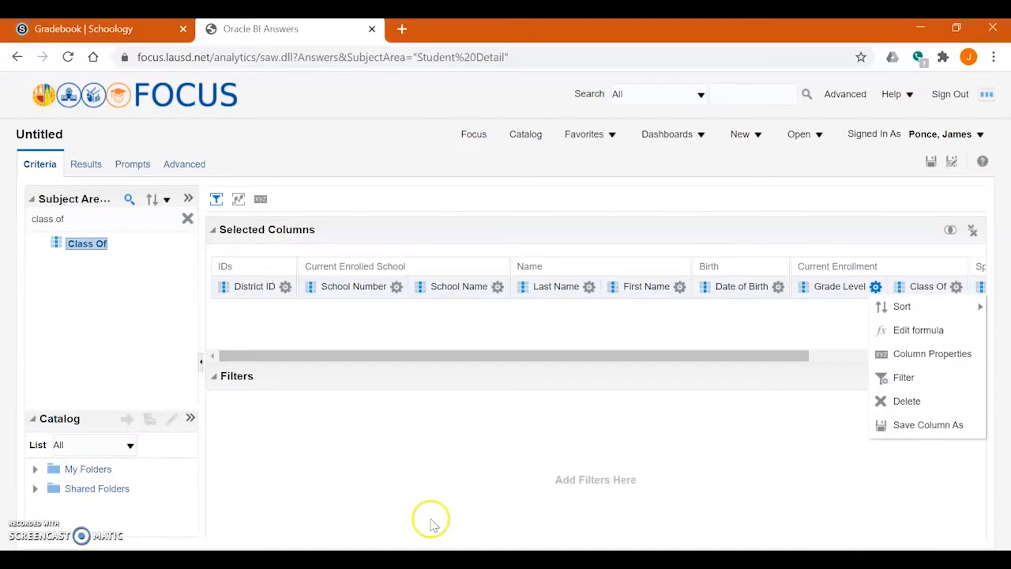
left_click(344, 431)
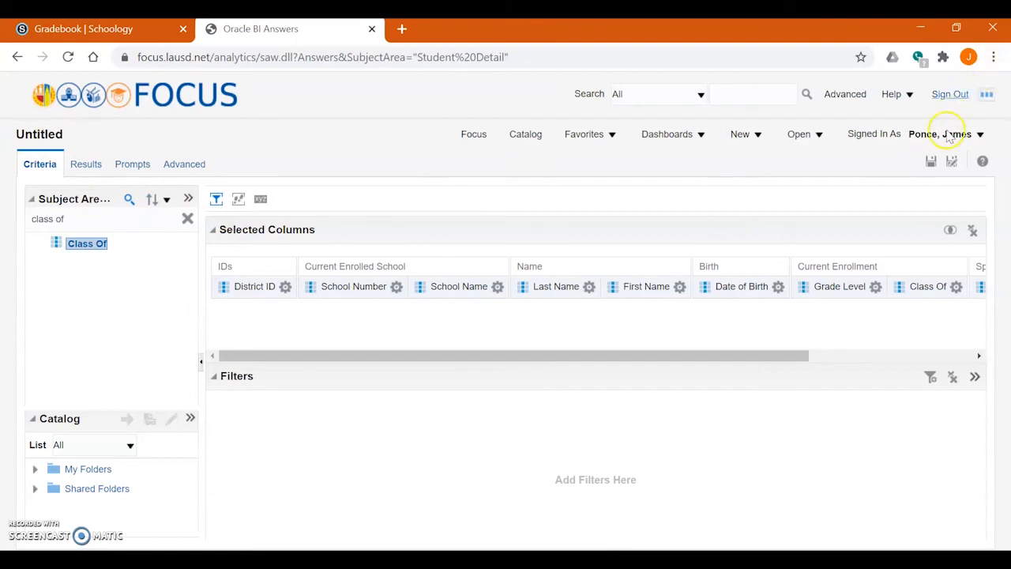
Save the analysis in My Folders under the name "DOTS HPHS 2020-21 Master Data".
left_click(931, 162)
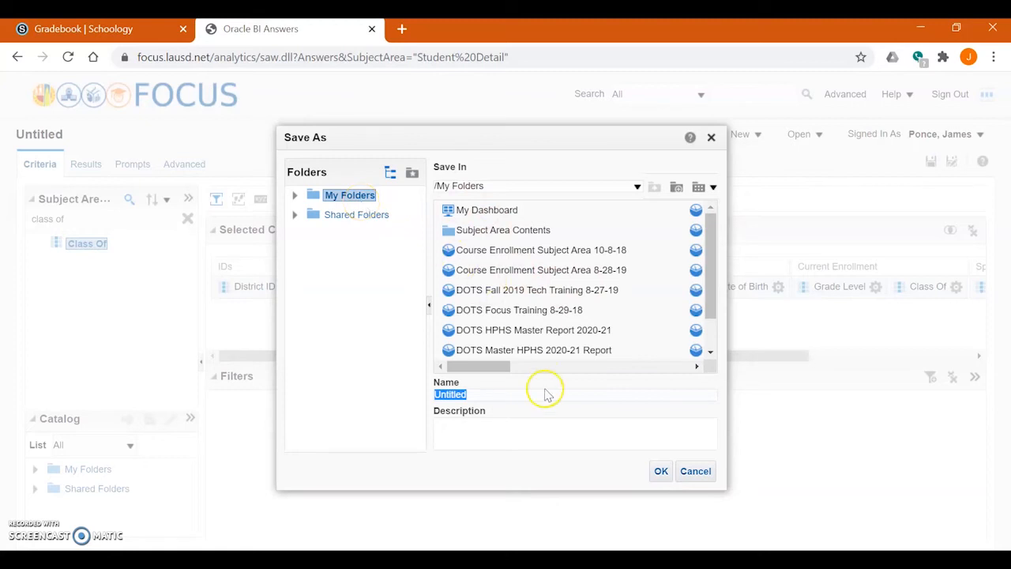
key("BackSpace")
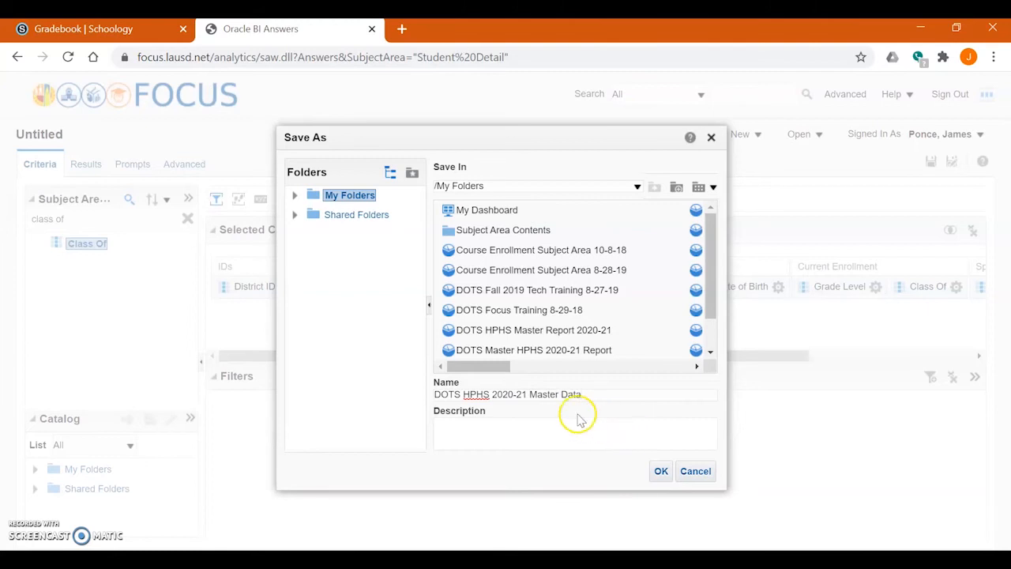
left_click(660, 473)
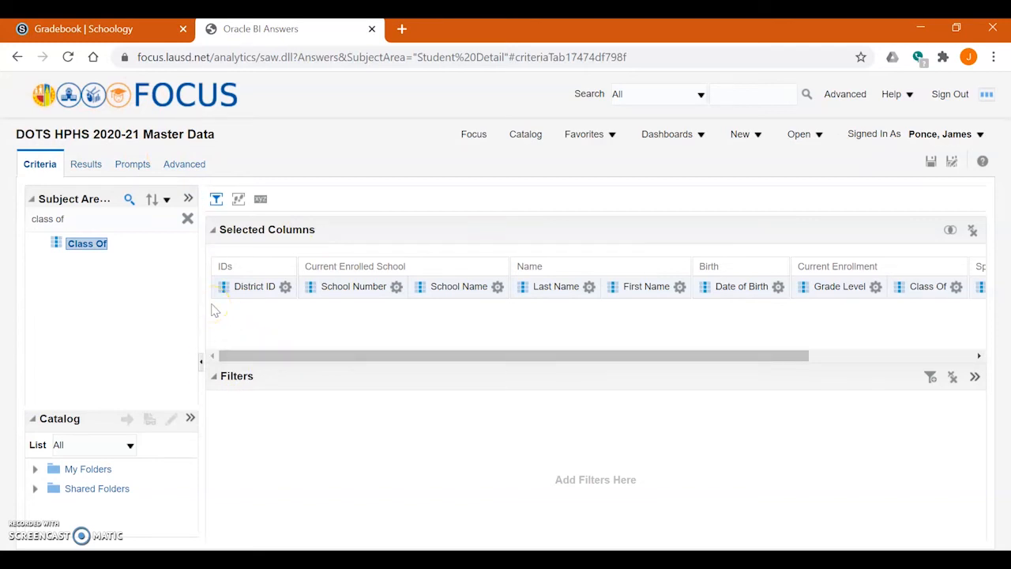
Search the subject area for "enrolled flag" and add the Enrolled Flag column of the current enrollment.
left_click(129, 199)
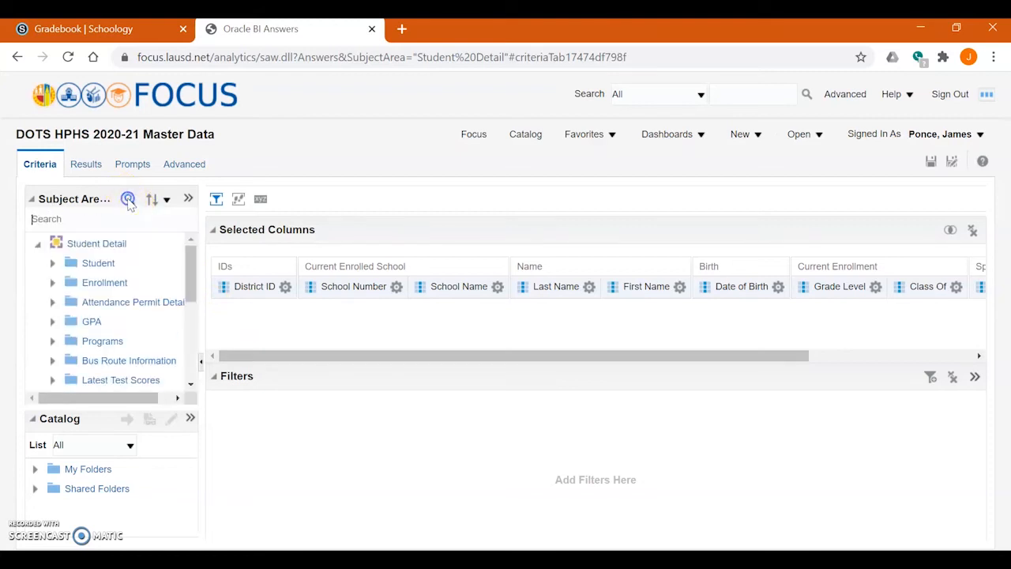
left_click(114, 215)
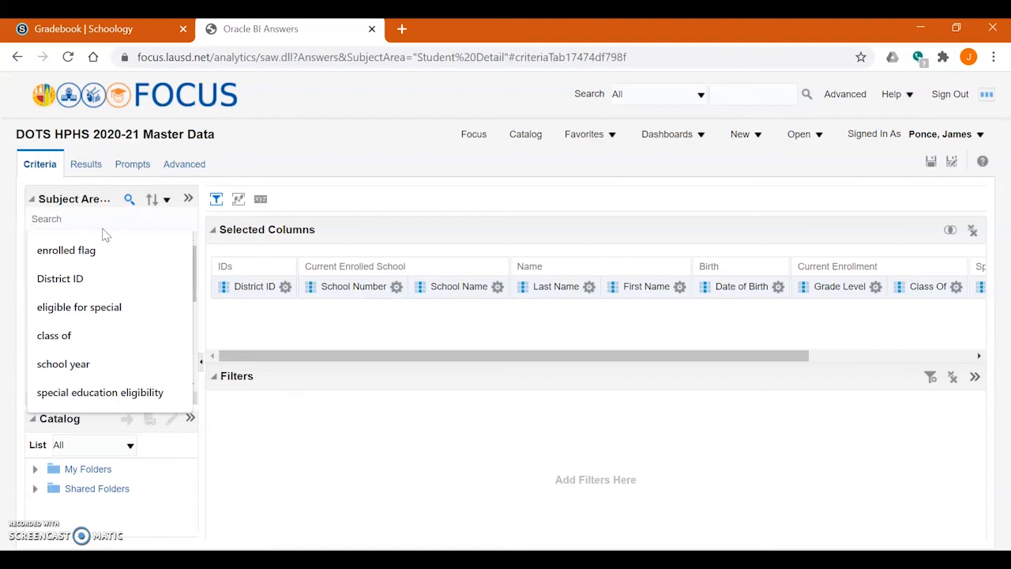
type("enrolled flag")
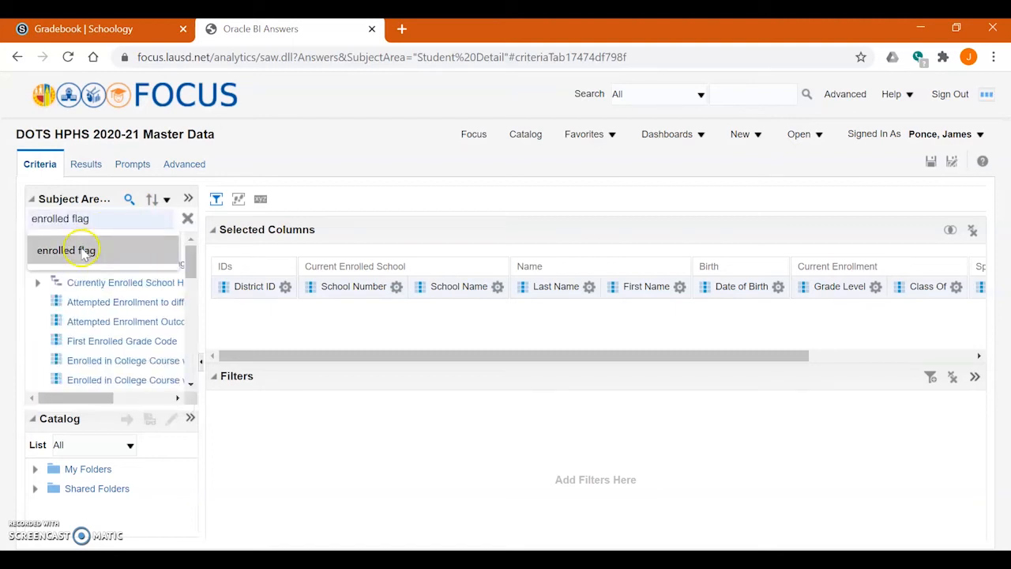
left_click(83, 250)
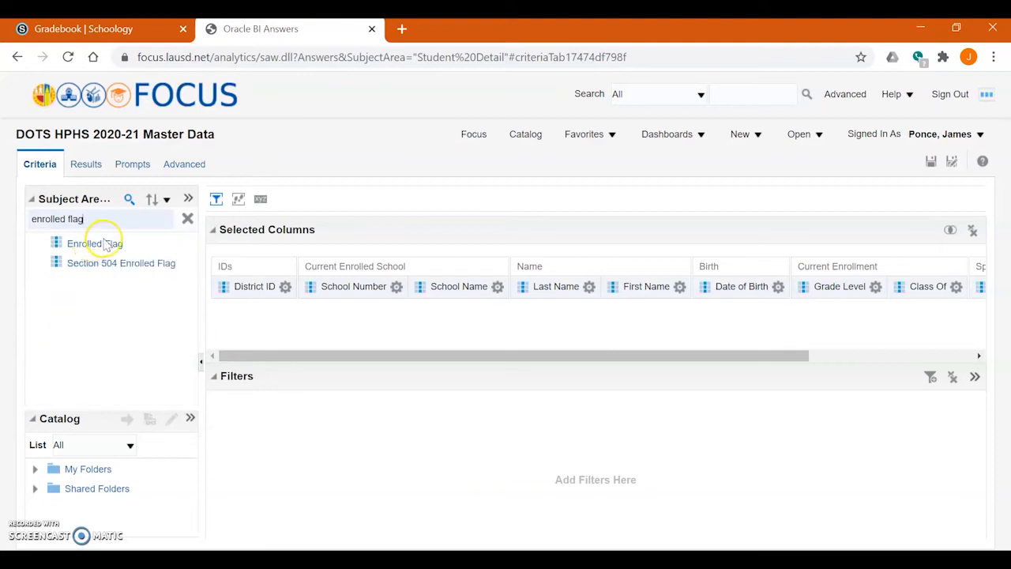
double_click(105, 245)
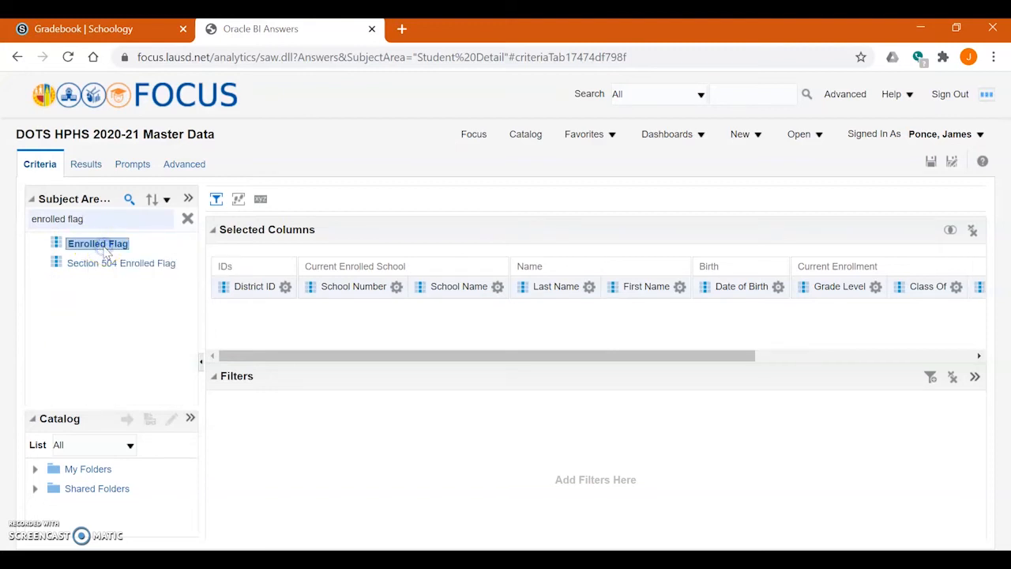
Filter the report so that the Enrolled Flag column is equal to Y.
left_click_drag(372, 356, 609, 330)
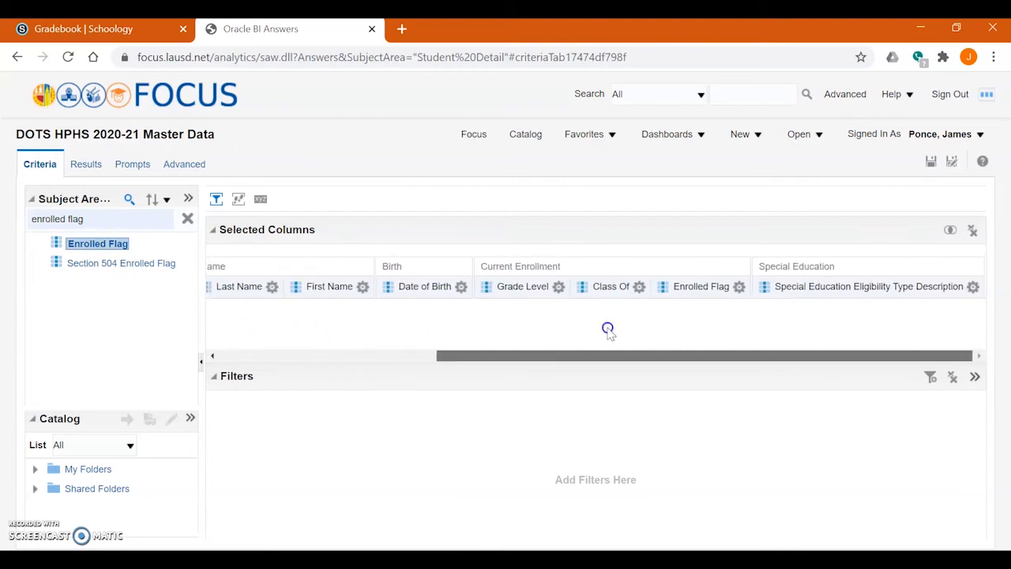
left_click(638, 285)
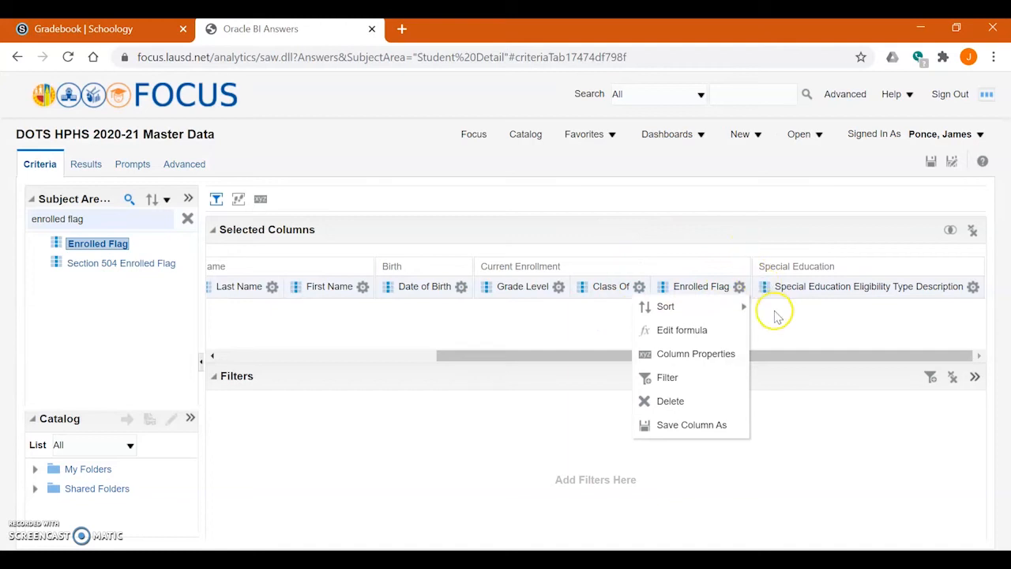
left_click(740, 287)
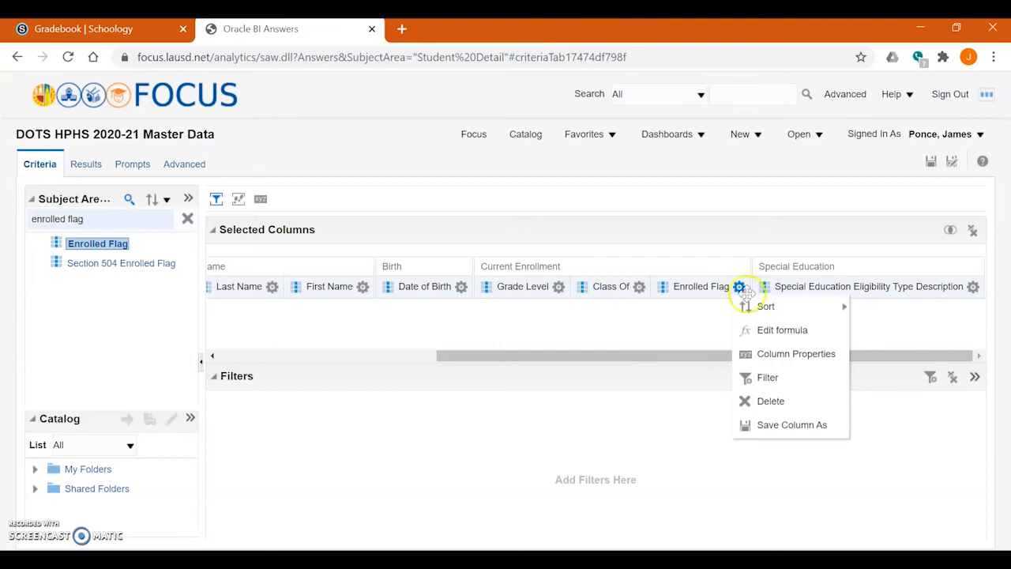
left_click(771, 403)
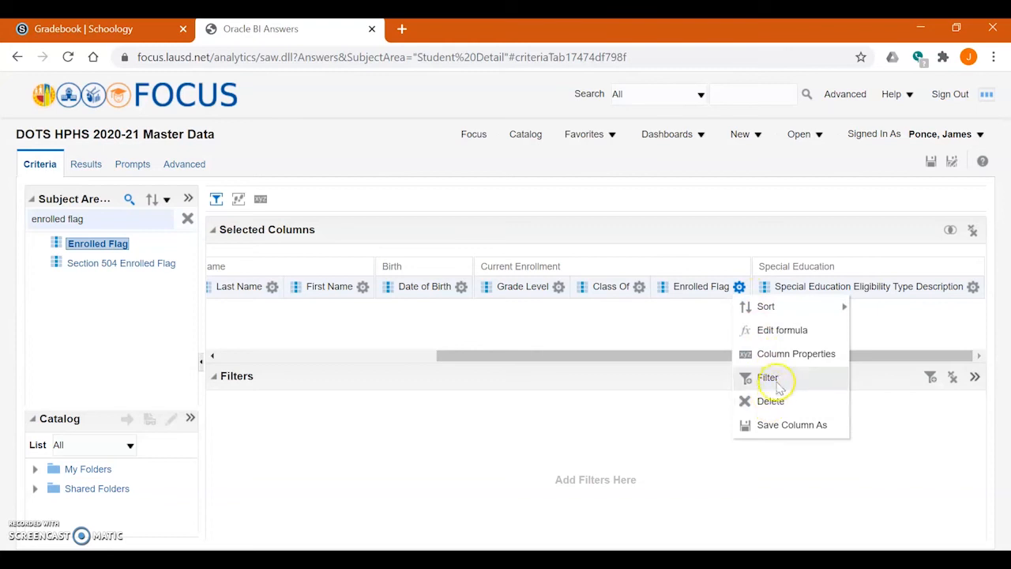
left_click(768, 377)
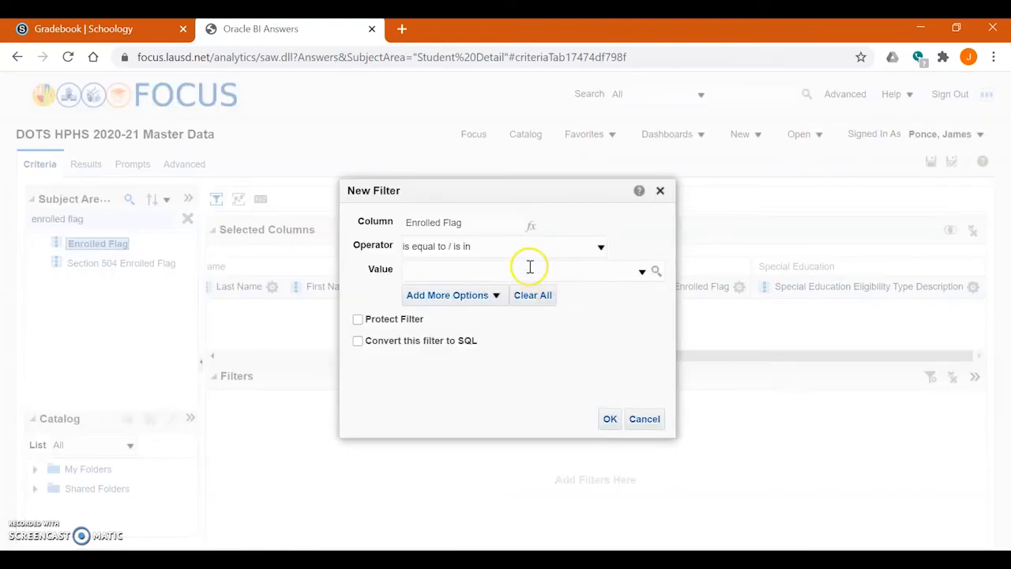
left_click(641, 274)
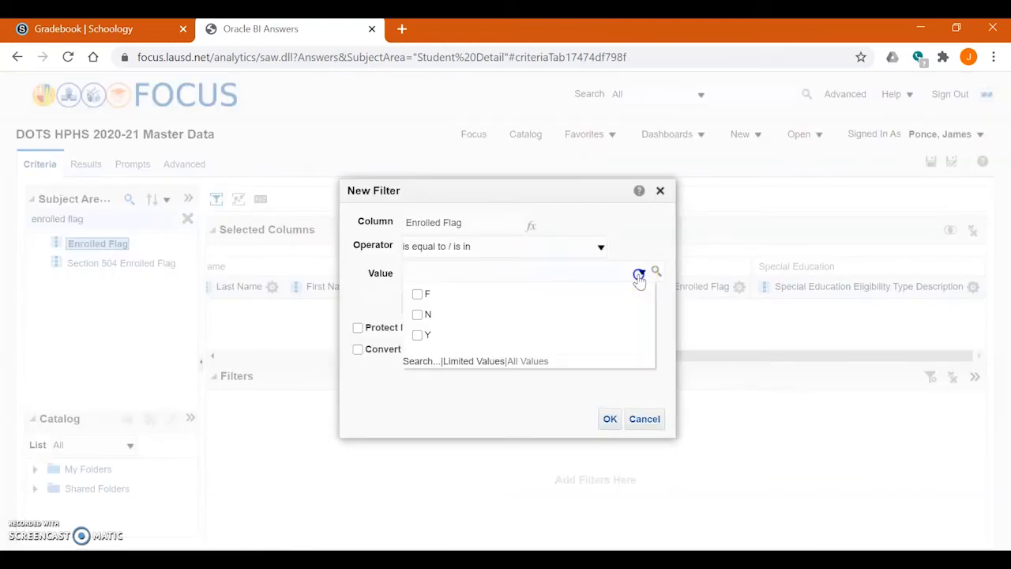
left_click(419, 338)
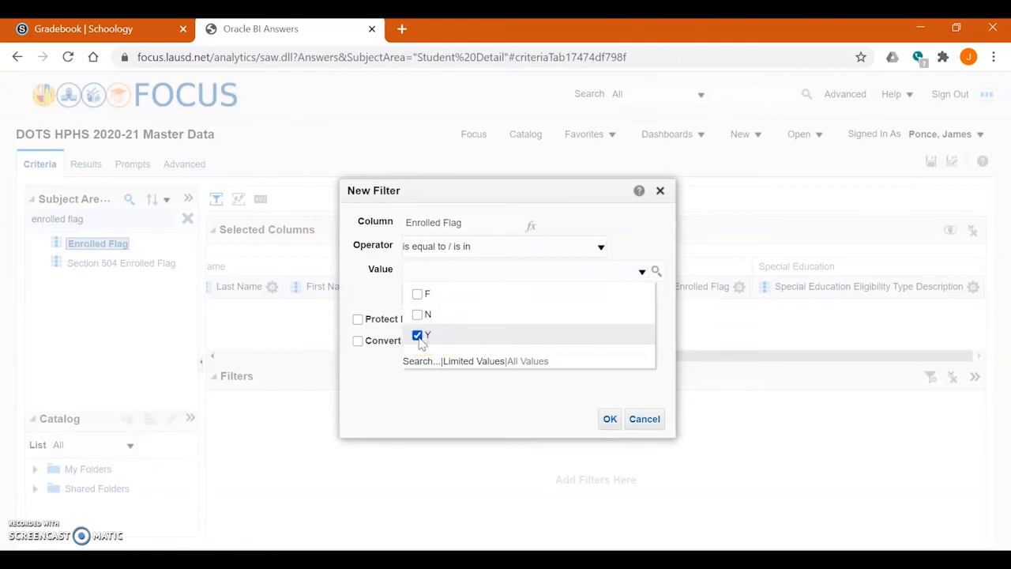
left_click(609, 423)
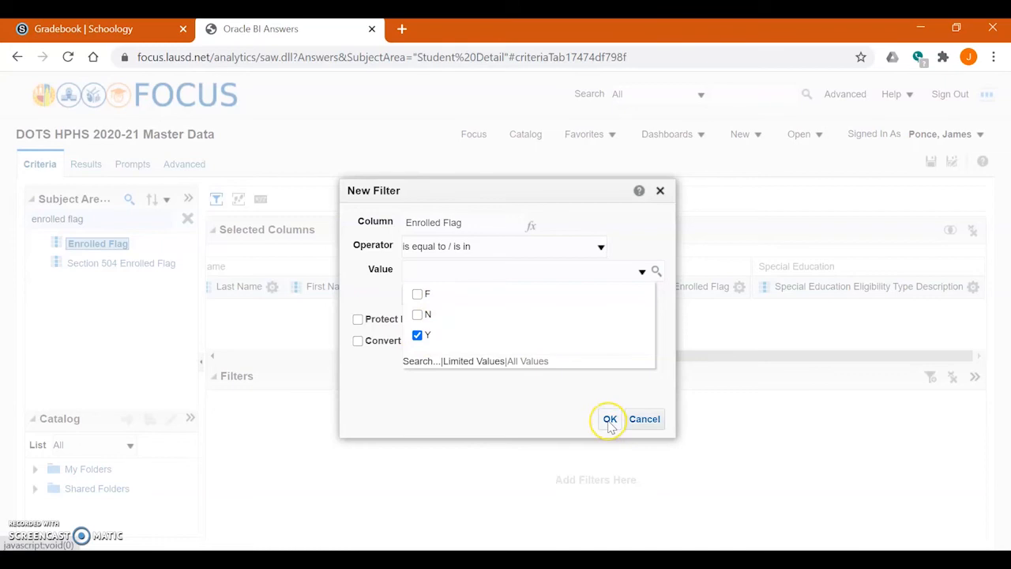
left_click(610, 424)
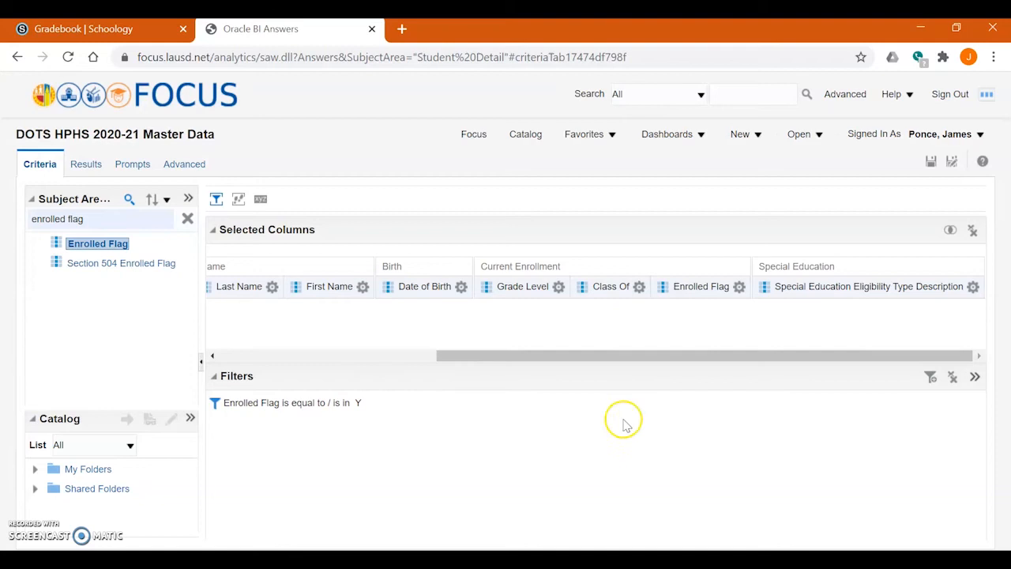
mouse_move(213, 403)
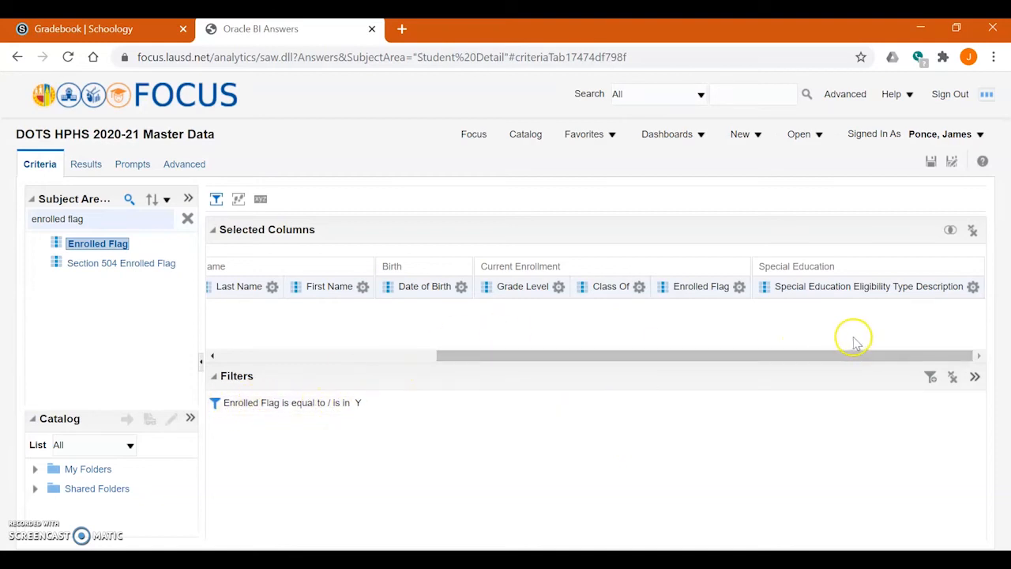
Clear the "enrolled flag" search to restore the full Student Detail subject area tree.
left_click(362, 286)
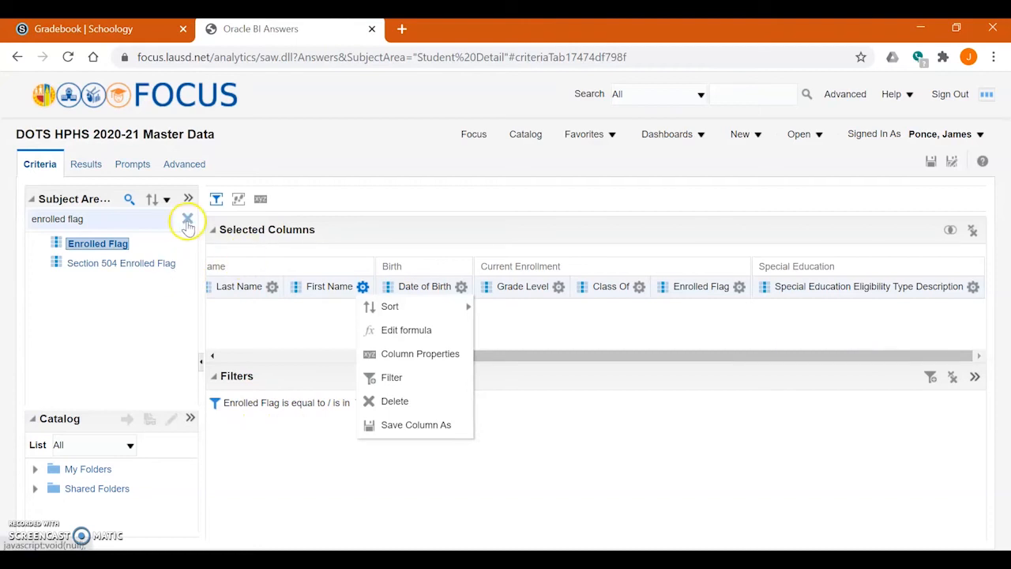
double_click(144, 219)
triple_click(144, 220)
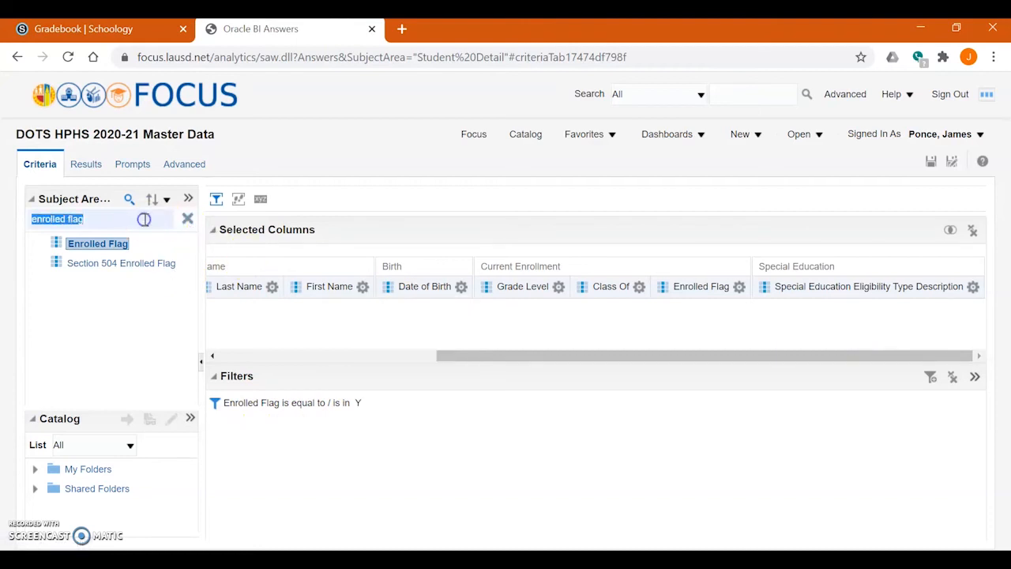
key("BackSpace")
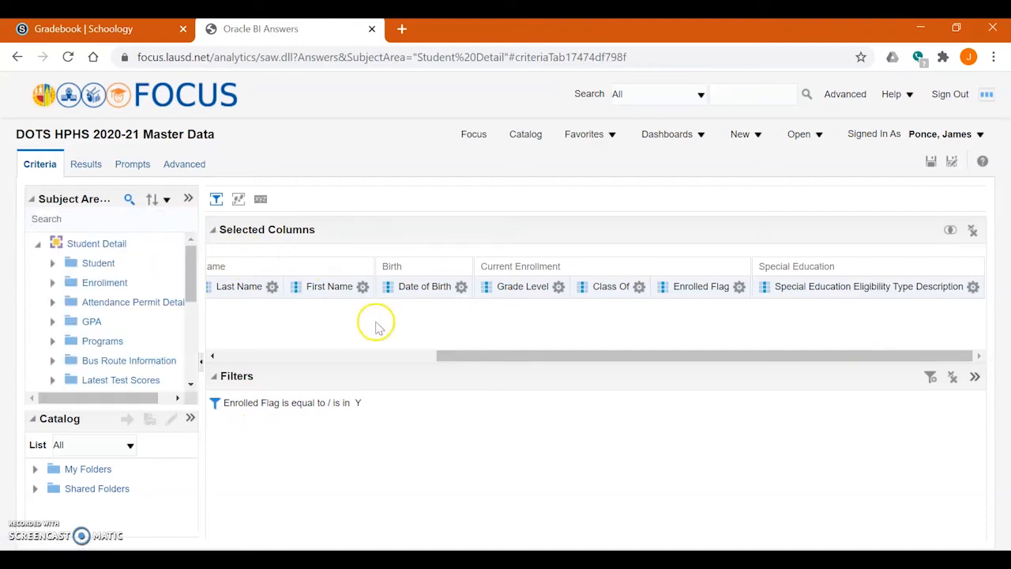
Filter the School Number column of the current enrolled school to the values 8700 and 7542.
left_click_drag(462, 354, 224, 357)
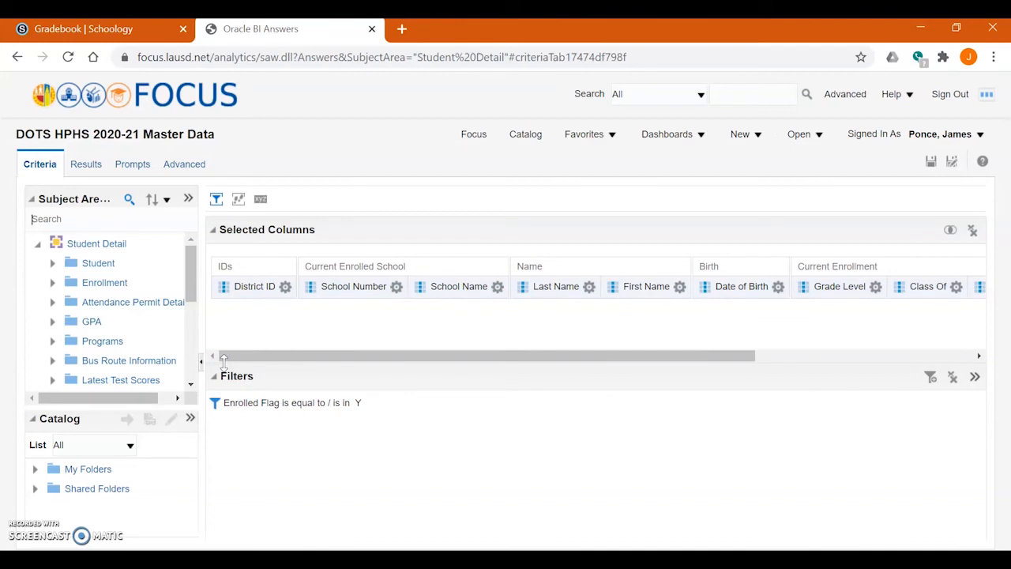
left_click(397, 288)
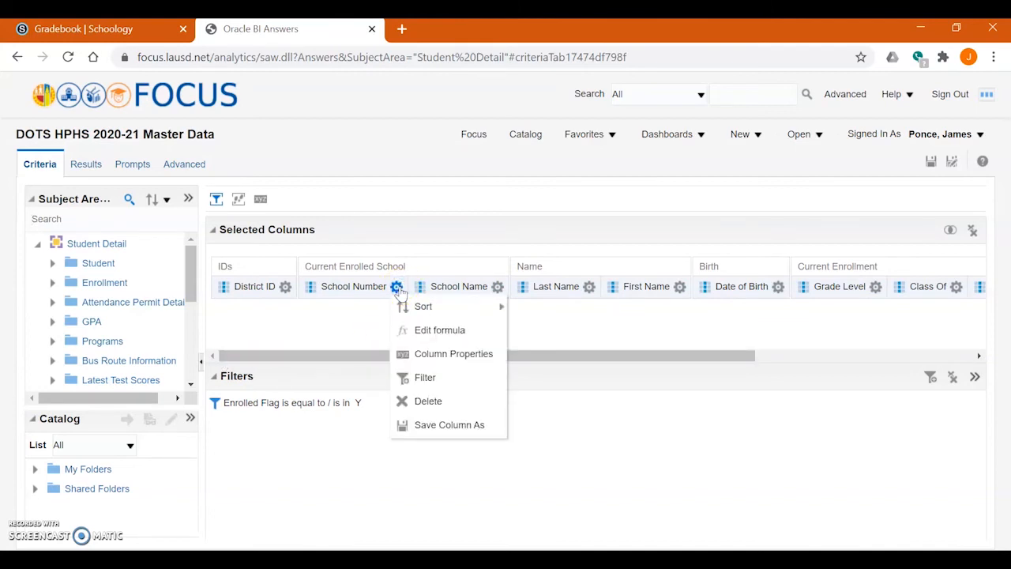
left_click(429, 378)
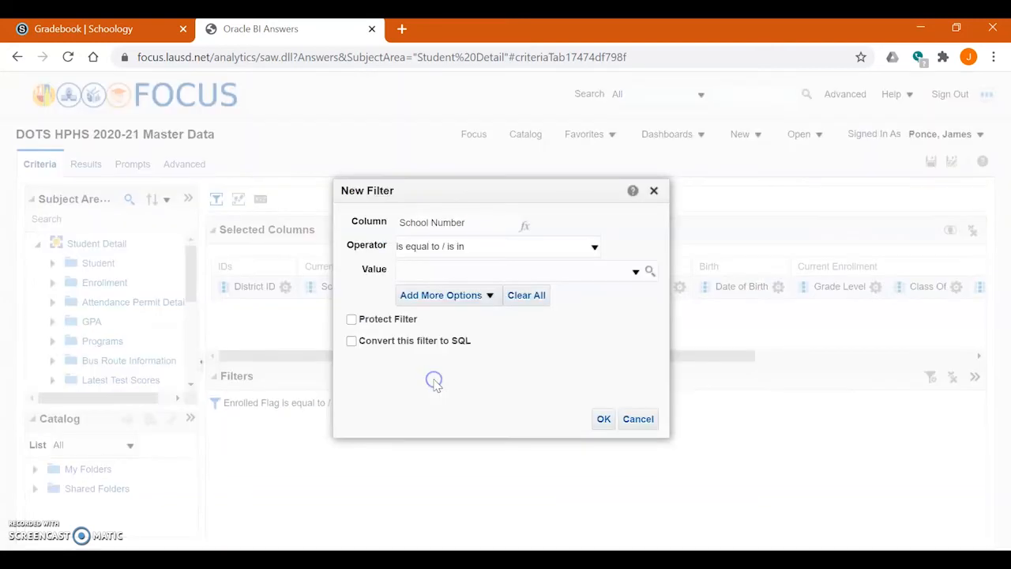
left_click(464, 271)
left_click(605, 419)
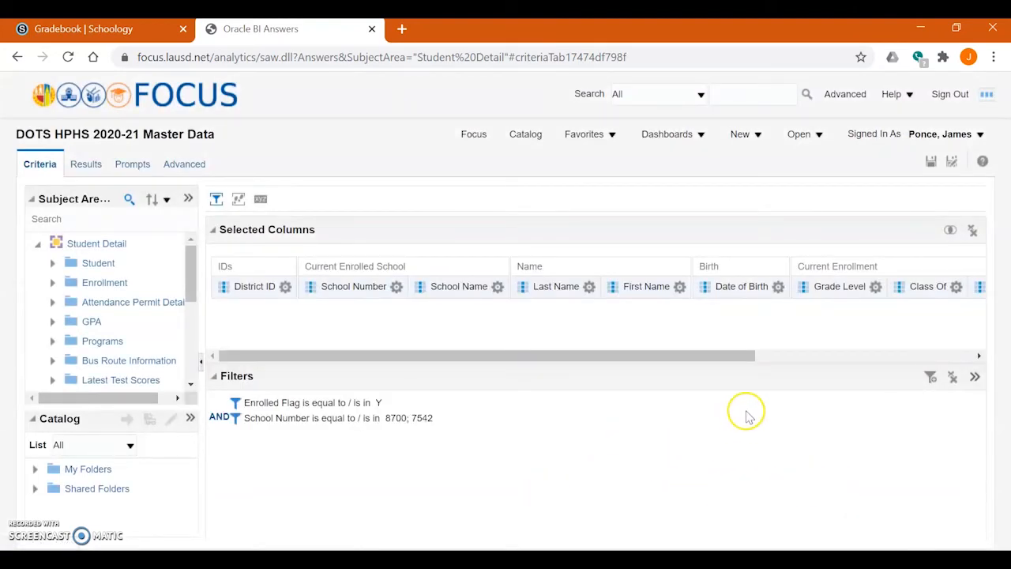
Delete the Enrolled Flag column from the selected columns, keeping its filter.
left_click_drag(717, 354, 889, 328)
left_click(754, 286)
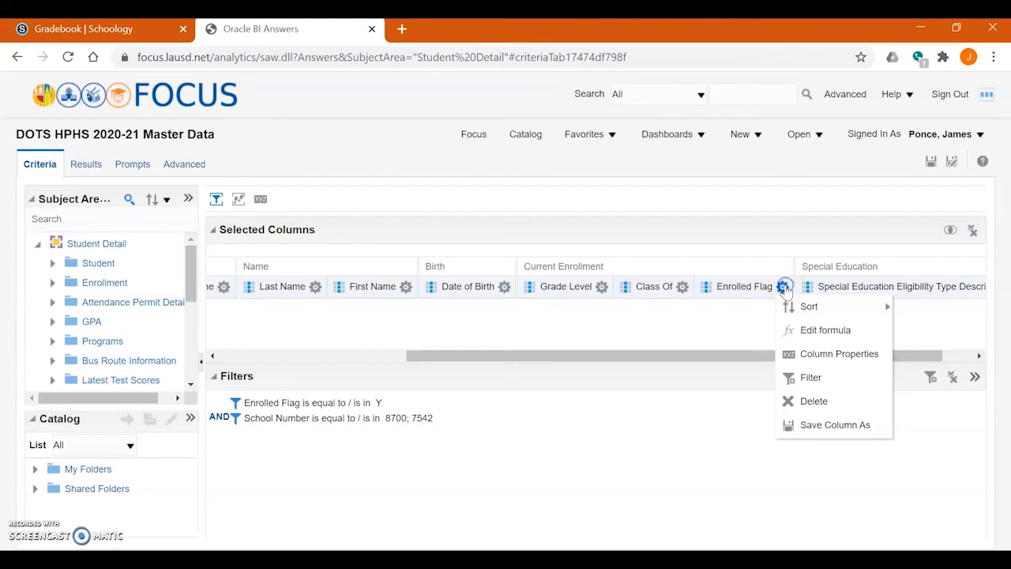
left_click(827, 402)
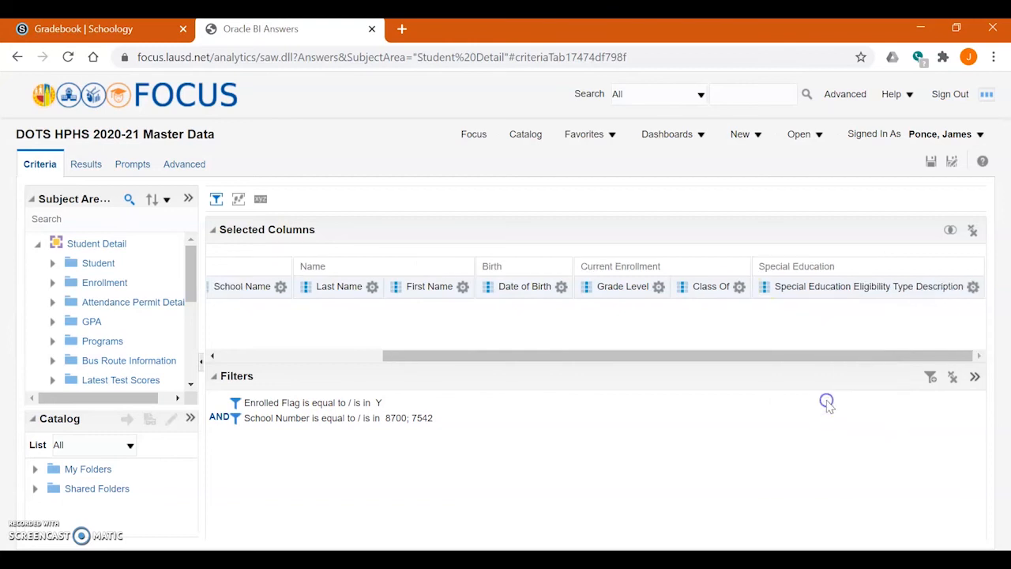
left_click(658, 286)
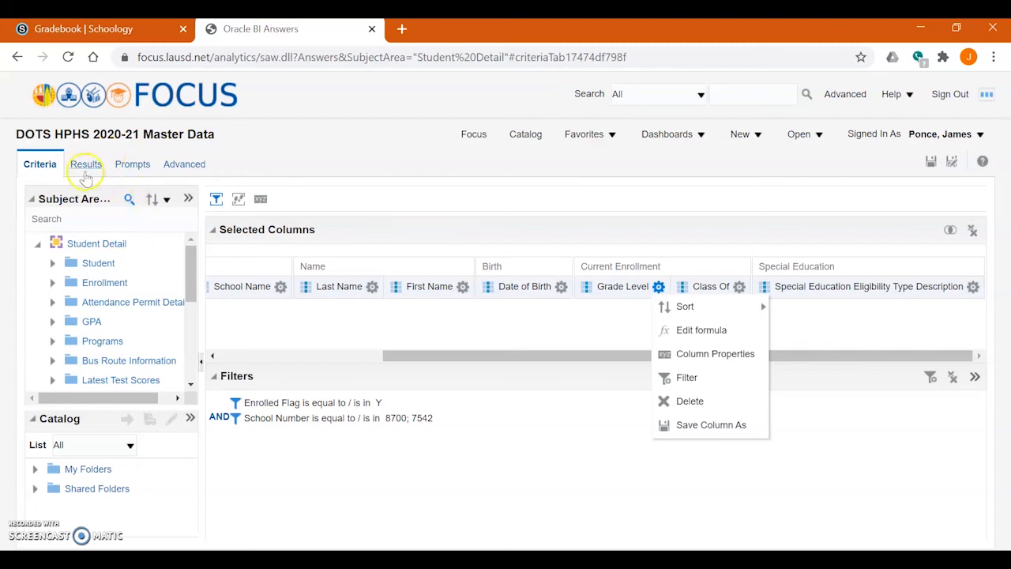
Search the subject area for "school year" and add the School Year column of the current enrollment.
left_click(94, 217)
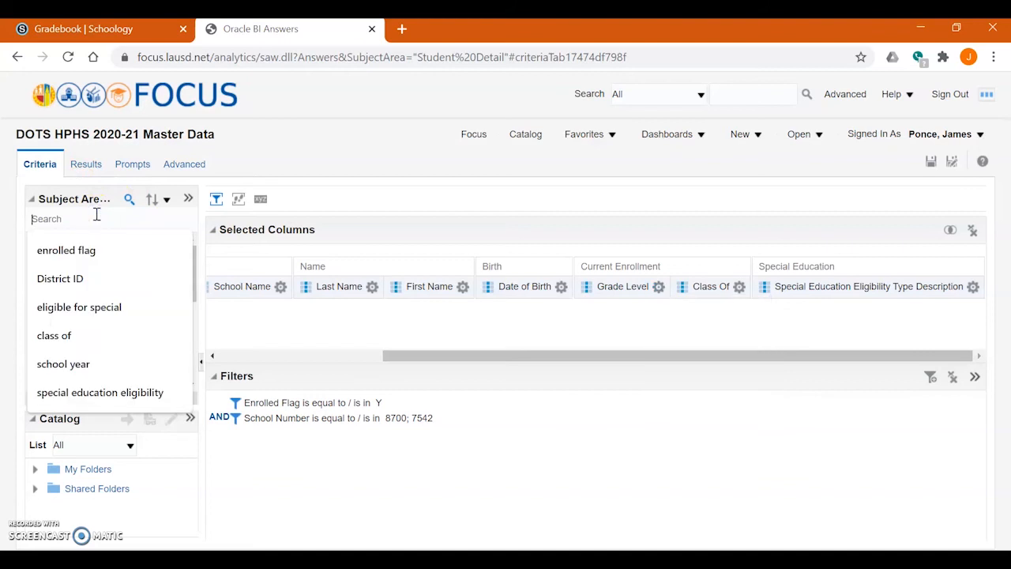
type("school year")
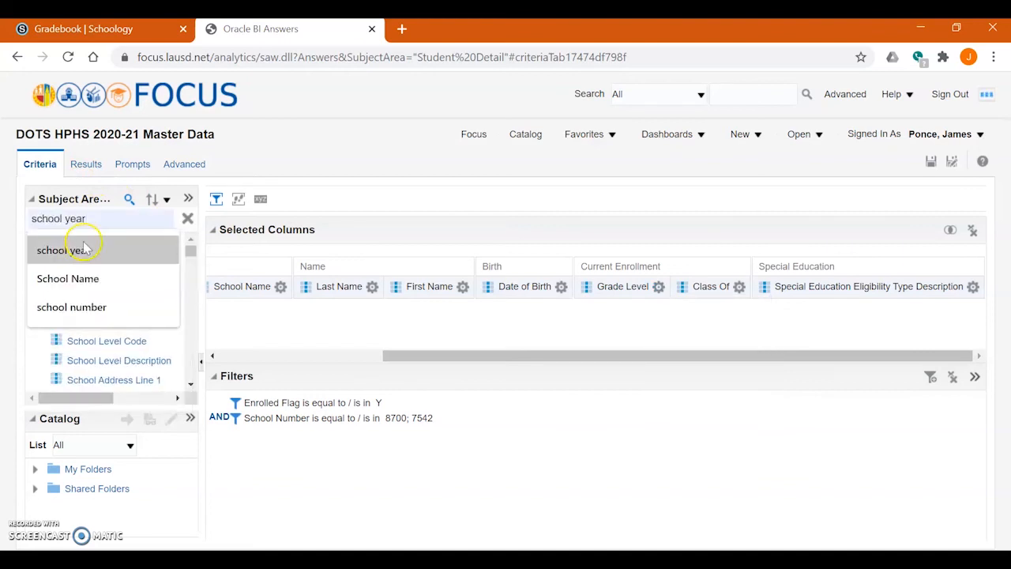
left_click(79, 250)
double_click(106, 245)
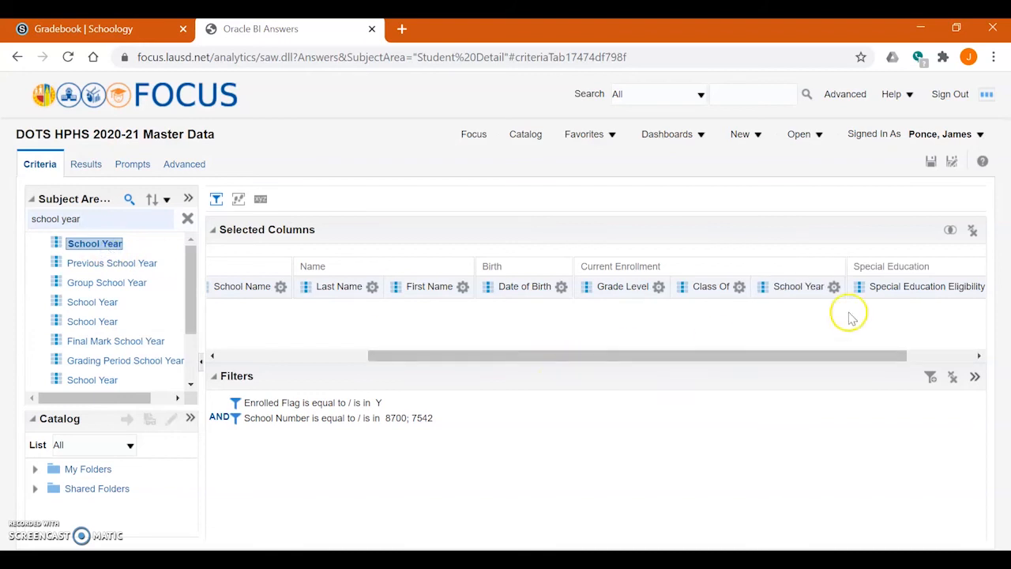
Filter the School Year column to 2020-2021 and delete that column from the selected columns, keeping its filter.
left_click(833, 287)
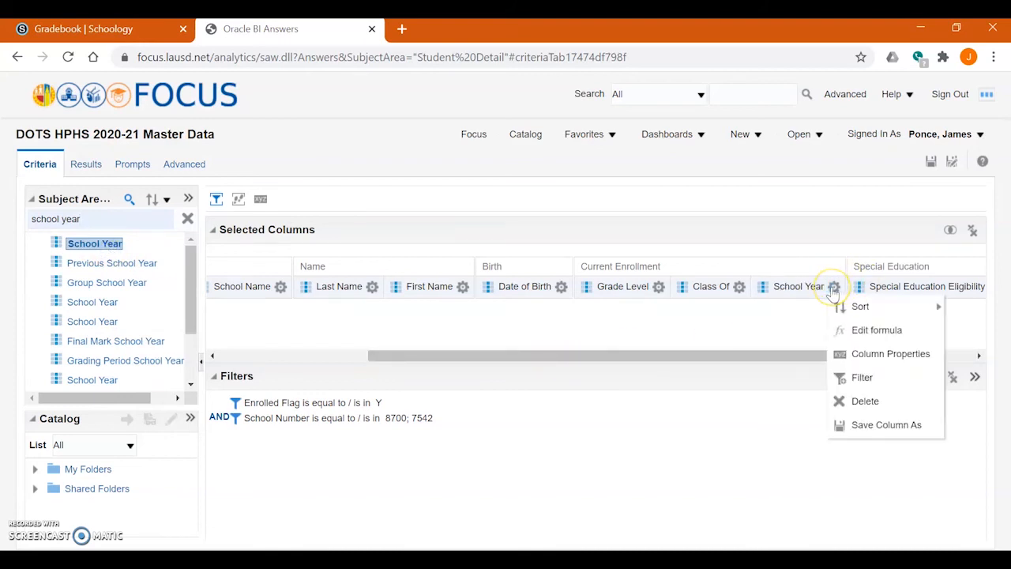
left_click(861, 379)
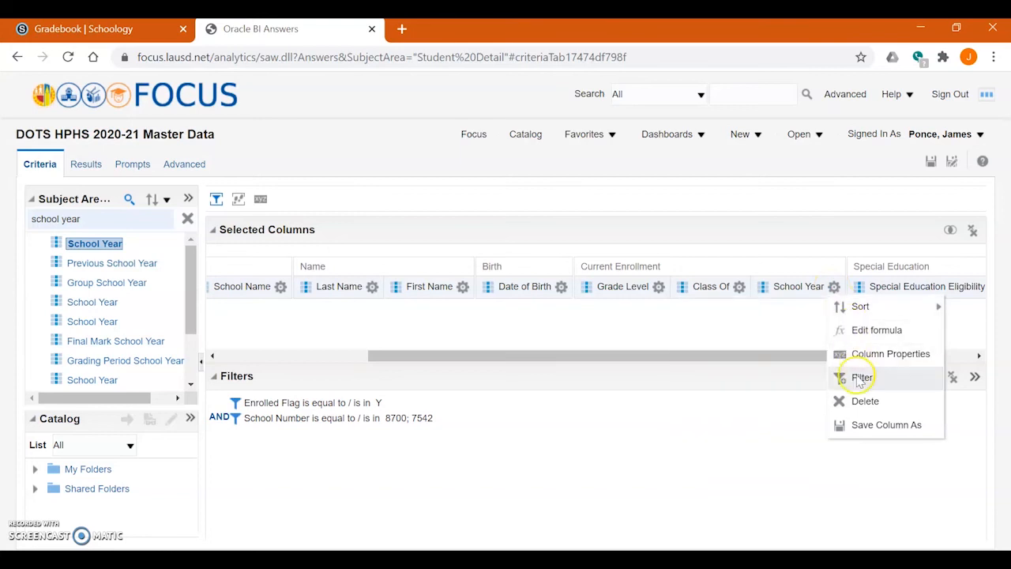
left_click(862, 379)
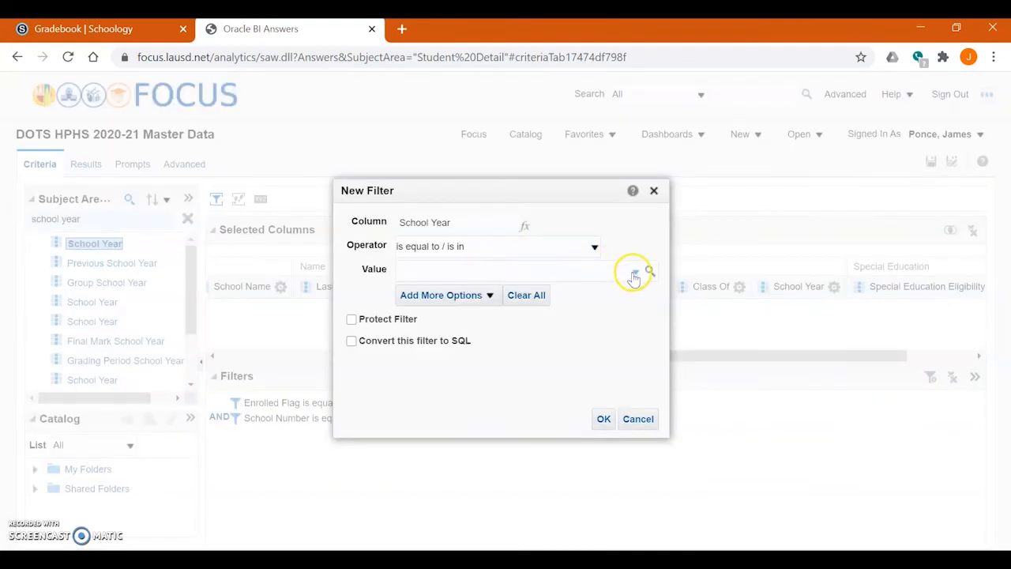
left_click(635, 272)
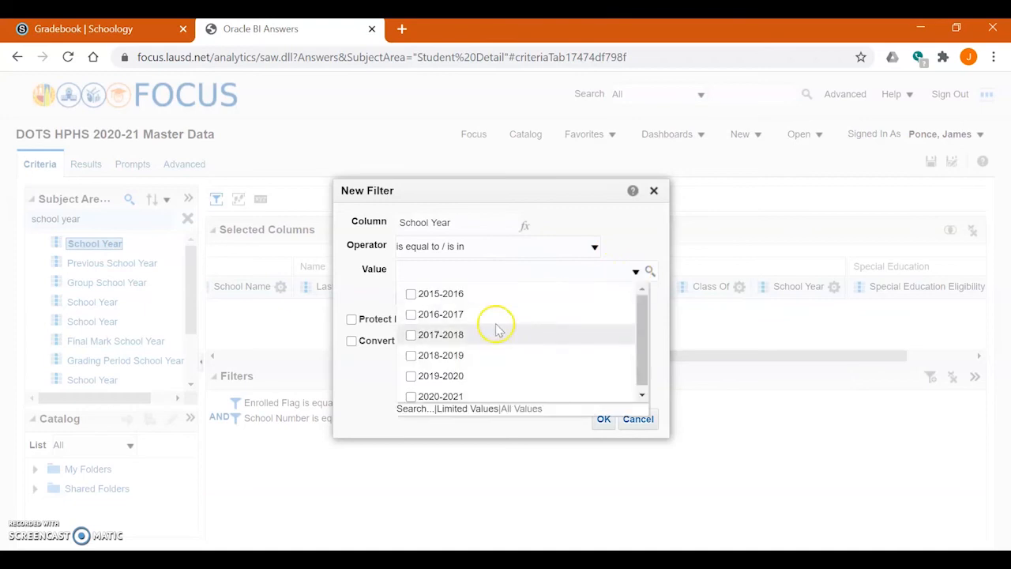
left_click(412, 397)
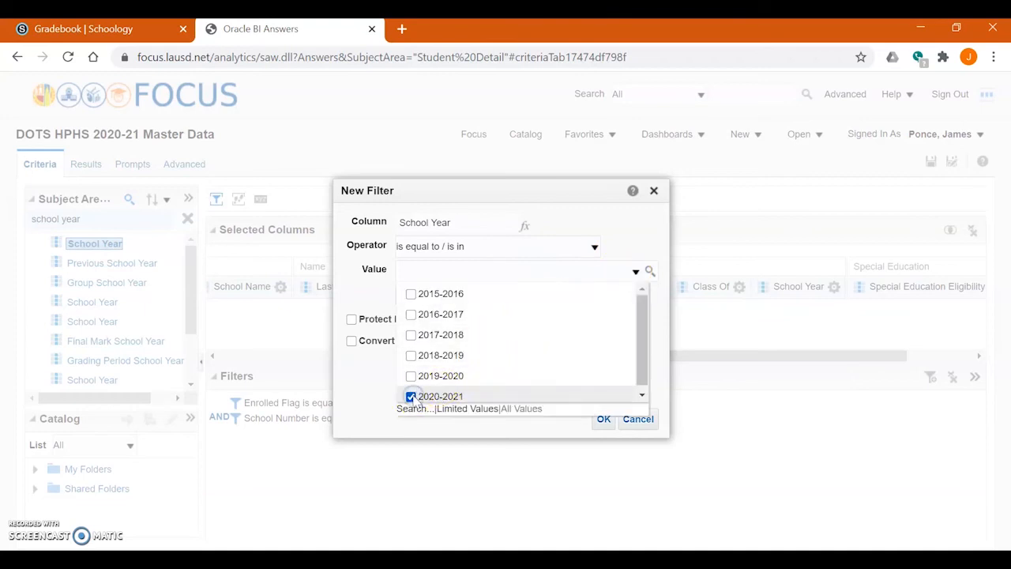
left_click(603, 421)
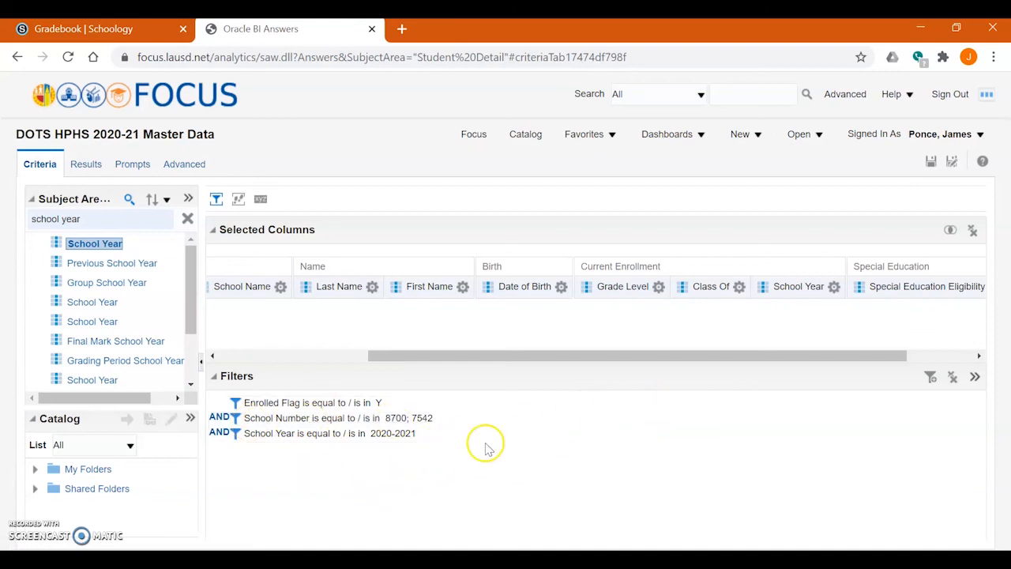
left_click(834, 286)
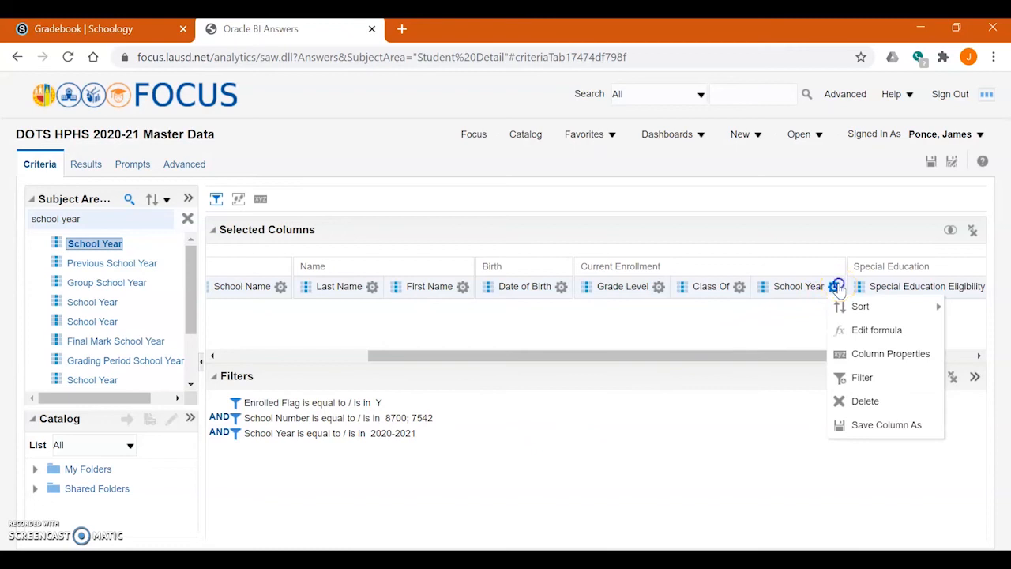
left_click(872, 402)
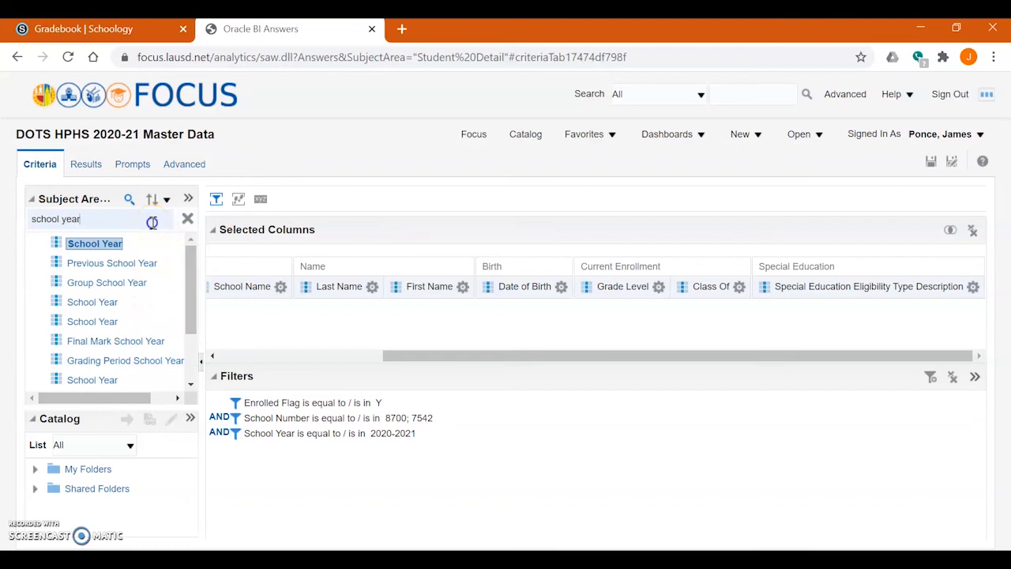
Search the subject area for "eligible for special" and add the Eligible for Special Education Services column.
triple_click(152, 222)
type("eligible for special")
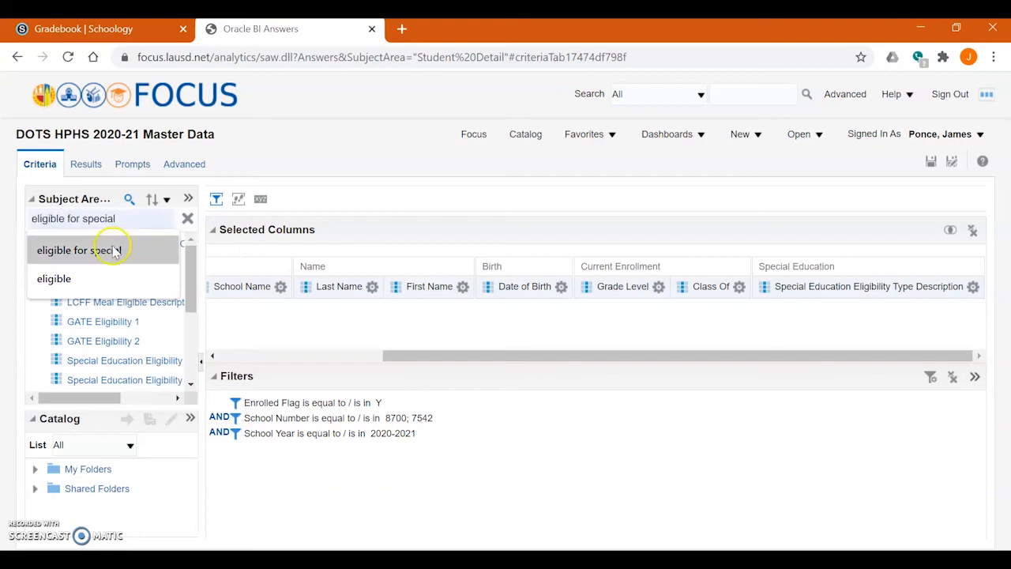
left_click(116, 250)
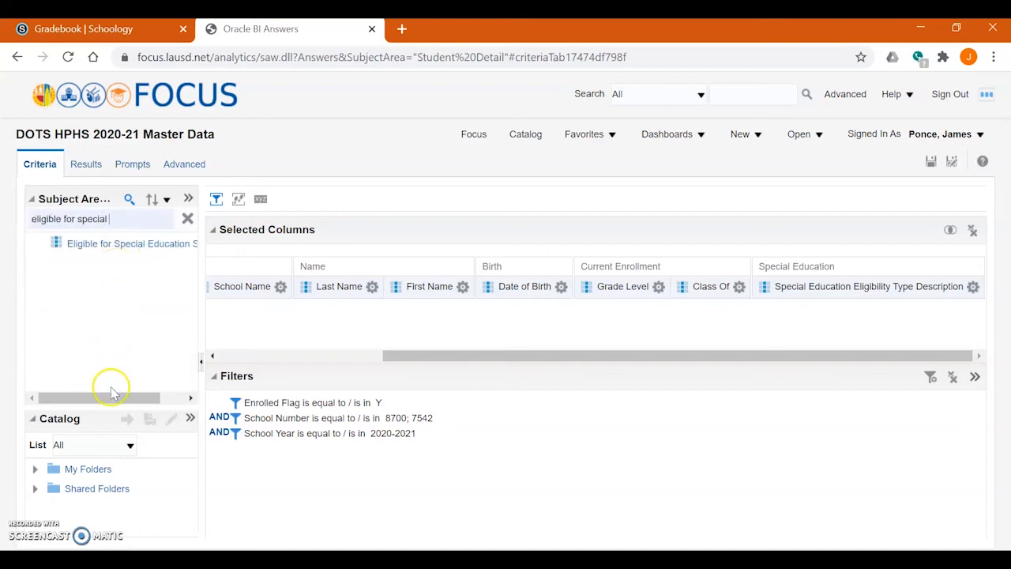
left_click_drag(111, 399, 151, 399)
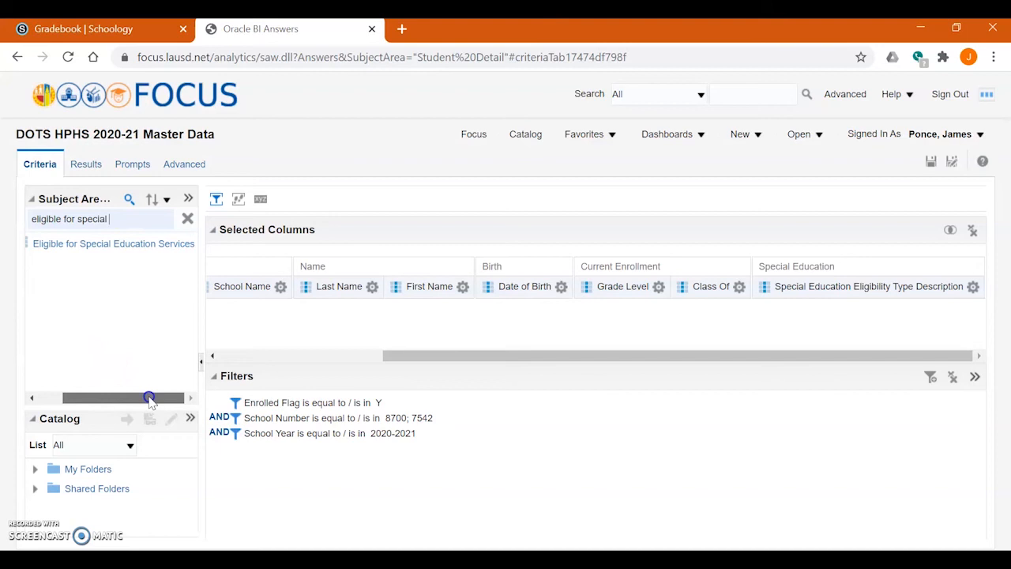
left_click(142, 249)
Filter the Eligible for Special Education Services column to the value Y.
left_click_drag(687, 357, 866, 356)
left_click(921, 291)
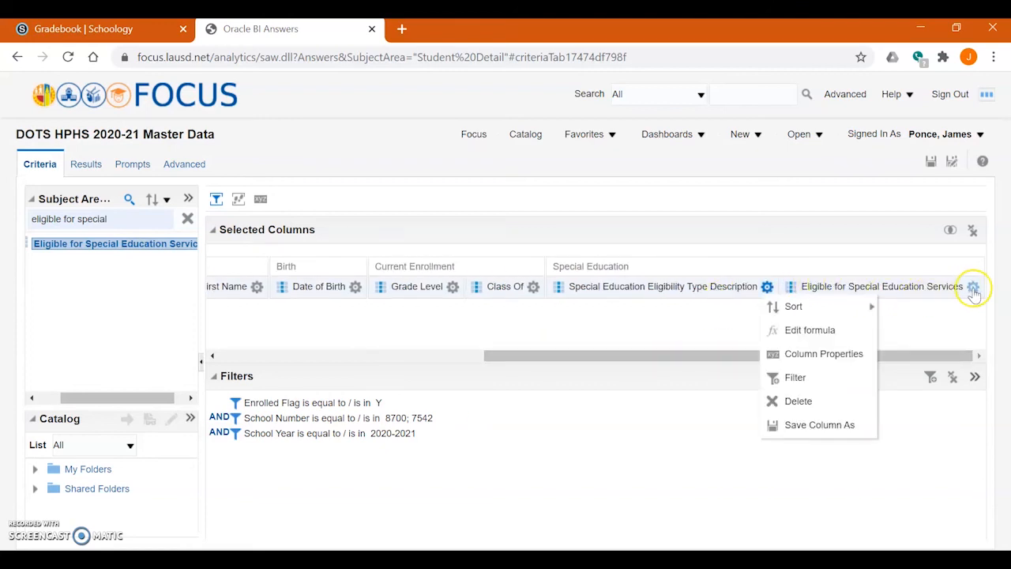
left_click(974, 288)
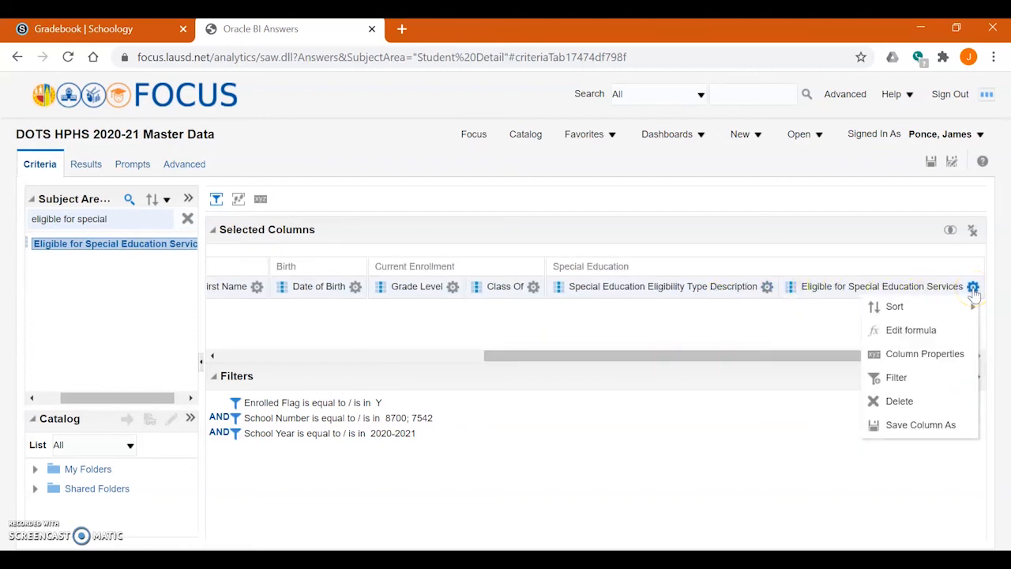
left_click(896, 382)
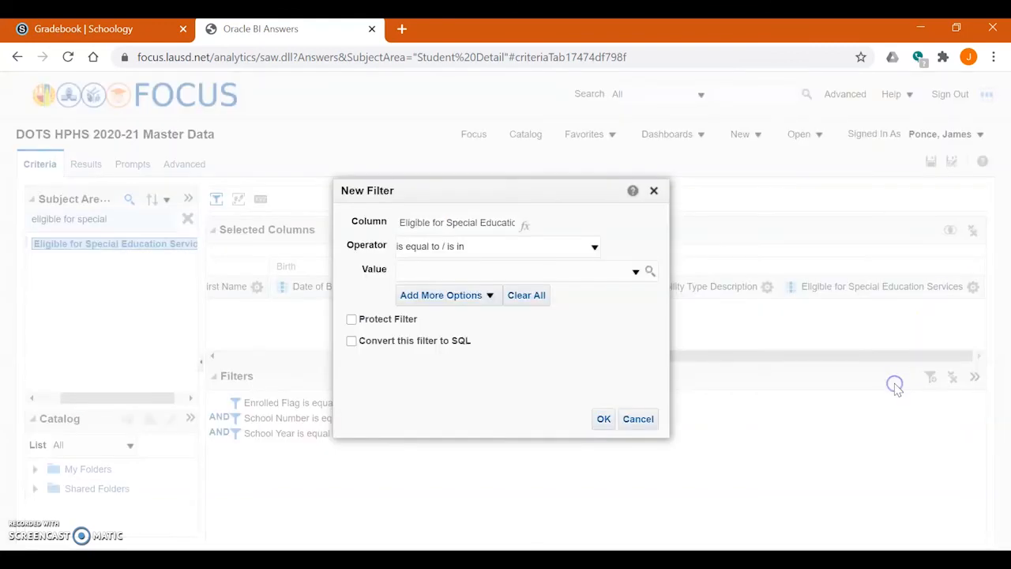
left_click(637, 271)
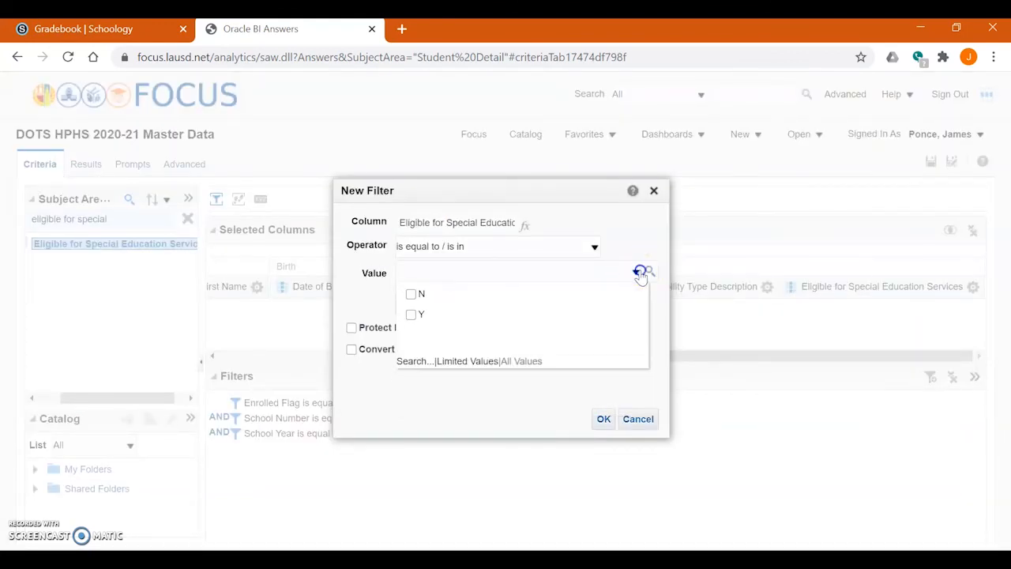
left_click(411, 316)
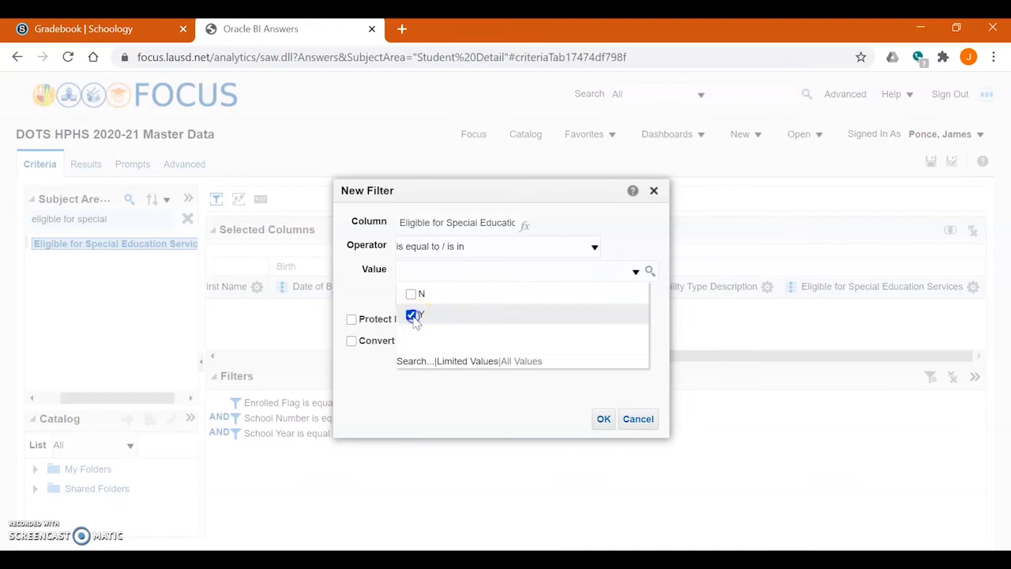
left_click(604, 419)
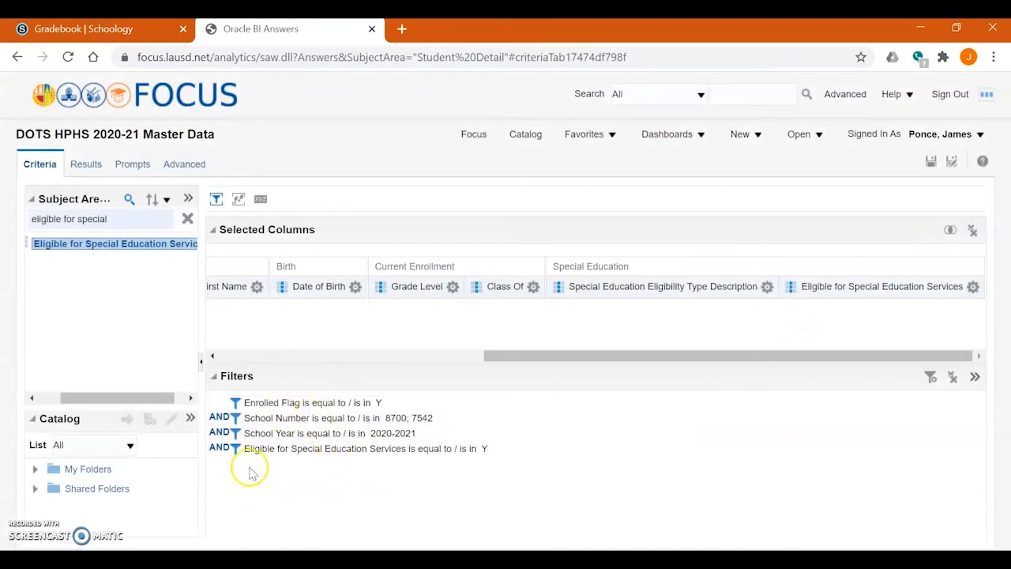
Delete the Eligible for Special Education Services column from the selected columns, keeping its filter, and save the report.
left_click(975, 289)
left_click(926, 400)
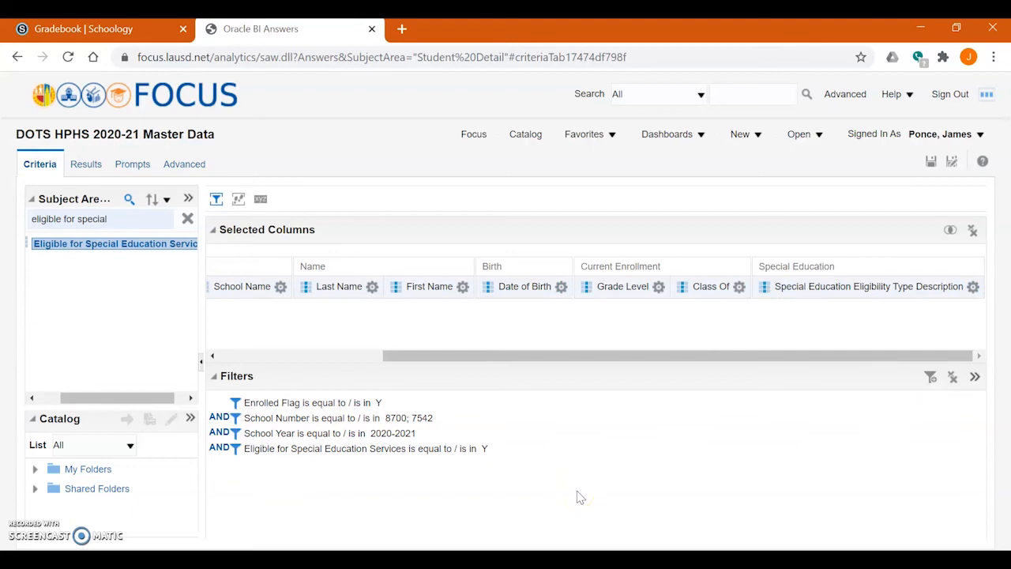
left_click(931, 162)
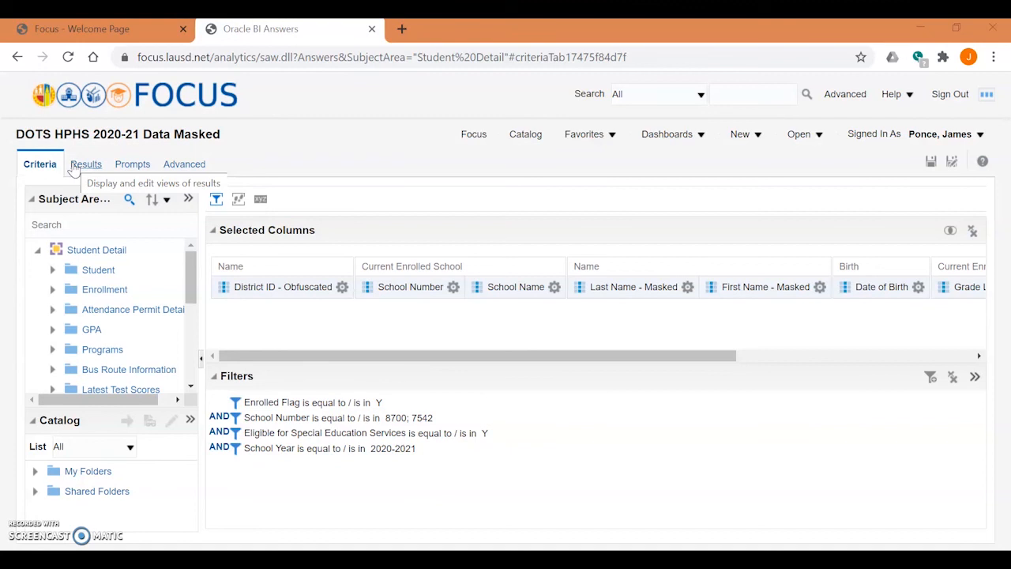
Display the results of the DOTS HPHS 2020-21 Data Masked report and look through the student table.
left_click(82, 166)
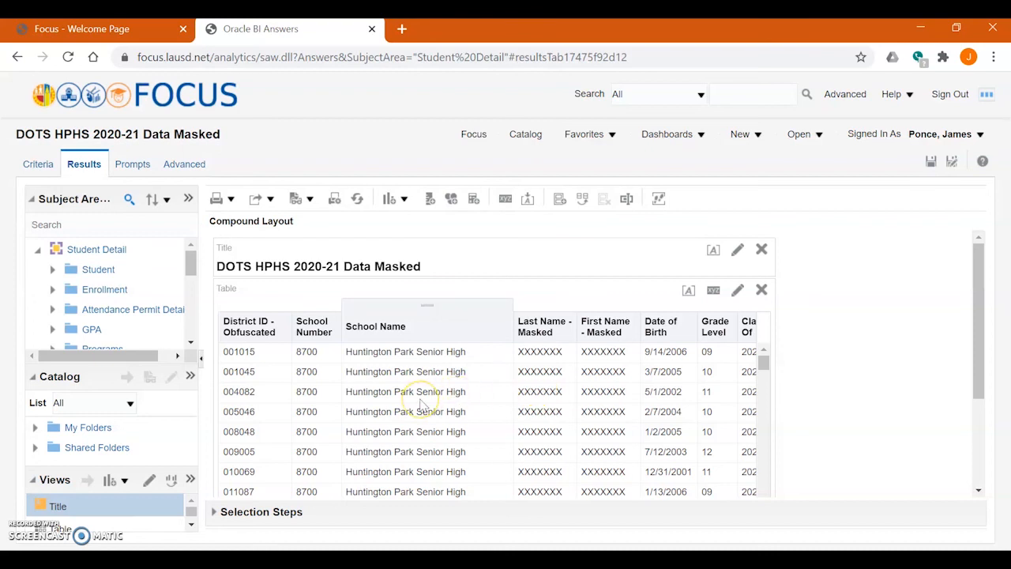
left_click(979, 317)
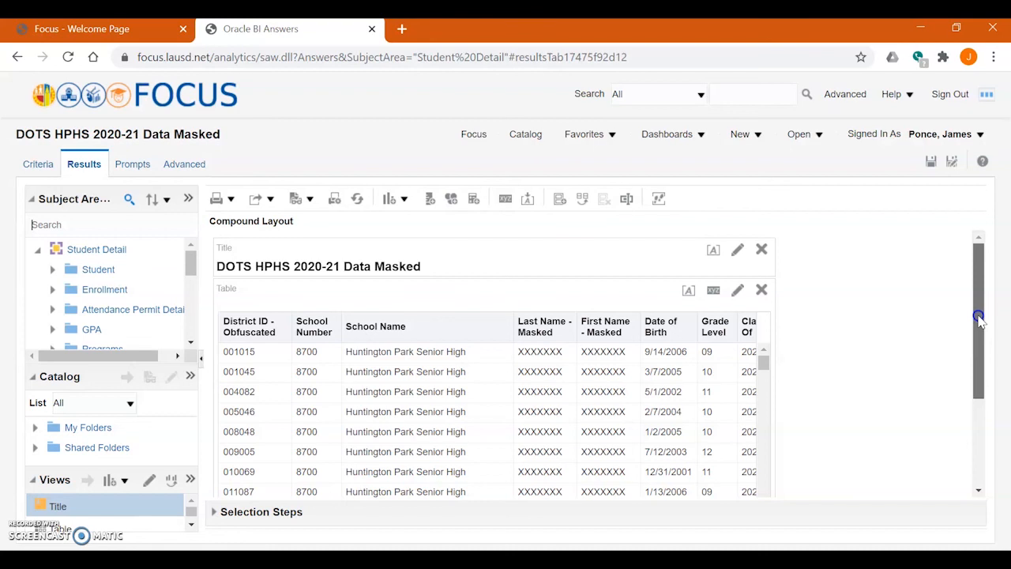
left_click_drag(978, 318, 992, 356)
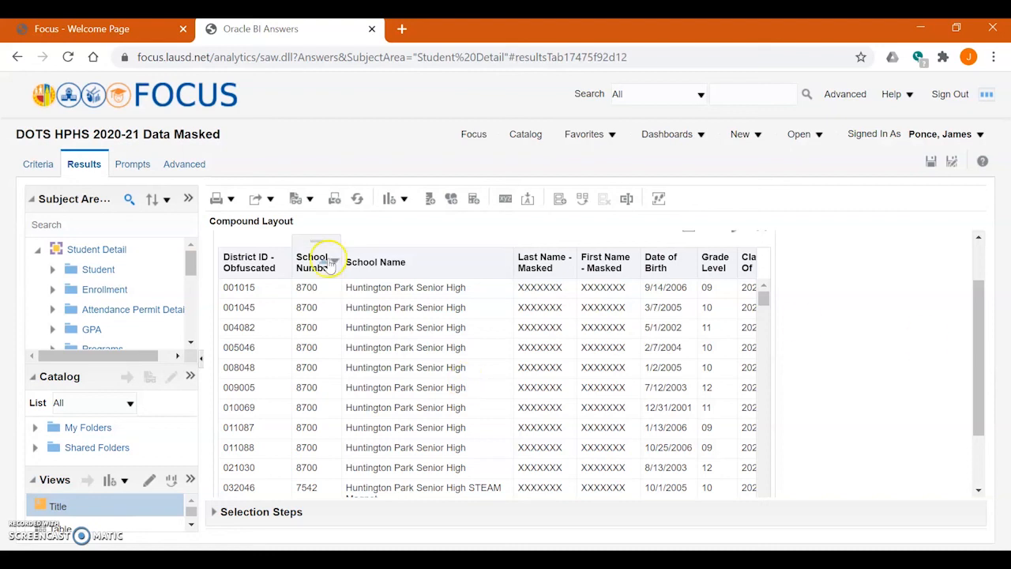
Export the report results in Excel 2007+ format and dismiss the export confirmation.
left_click(271, 202)
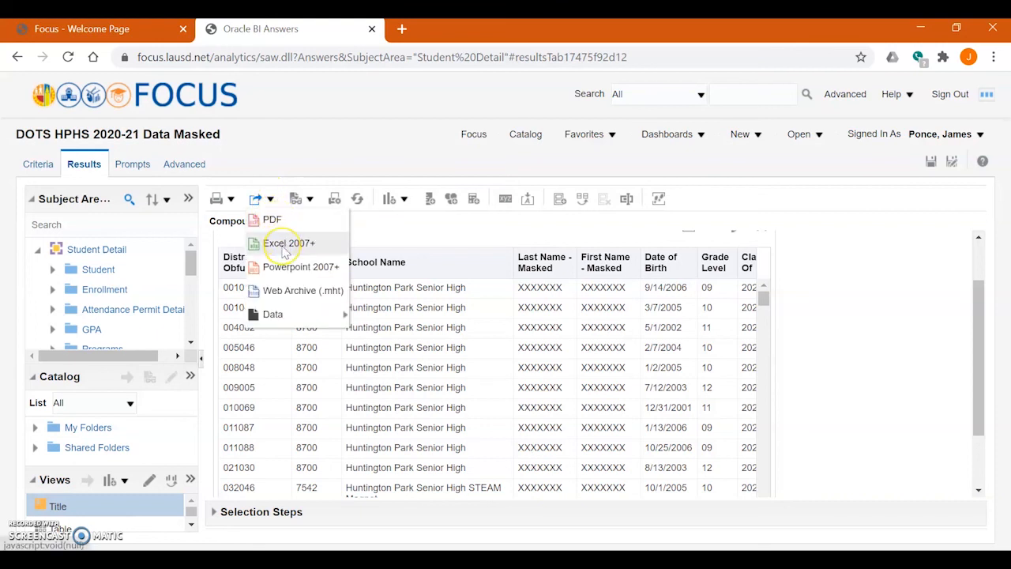
left_click(286, 247)
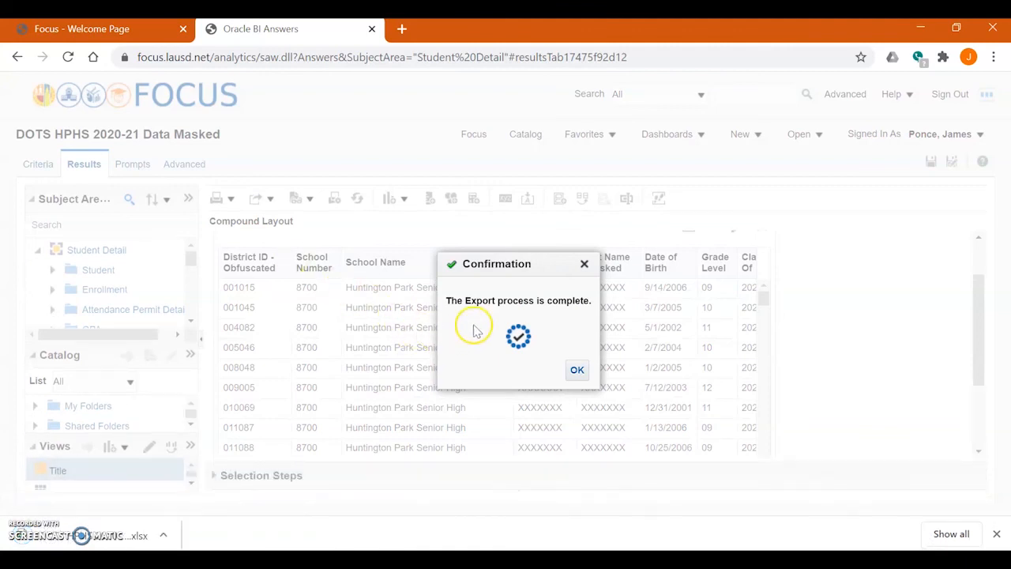
left_click(577, 371)
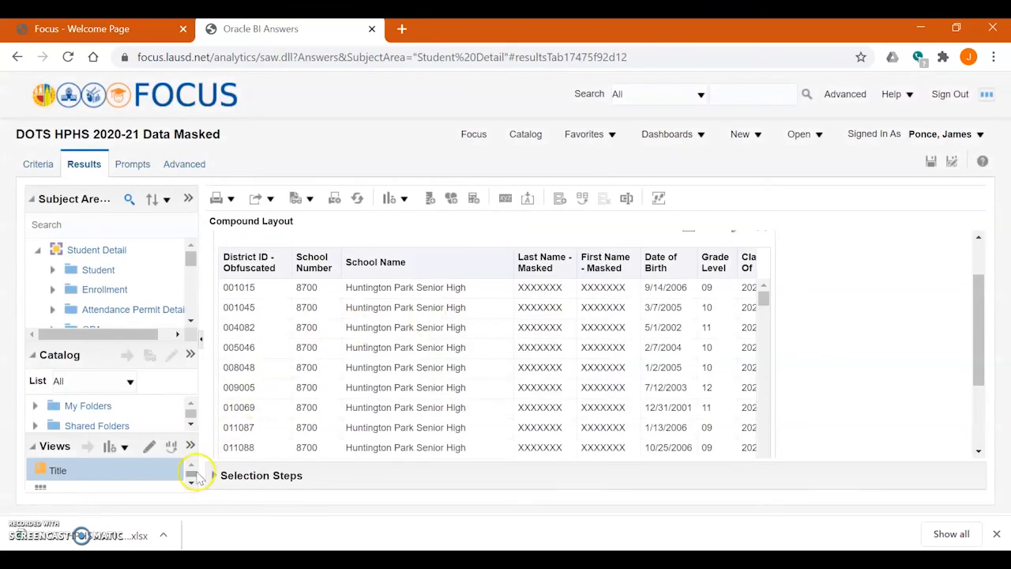
Open the exported DOTS HPHS 2020-21 Data Masked workbook in Excel and enable editing.
left_click(126, 536)
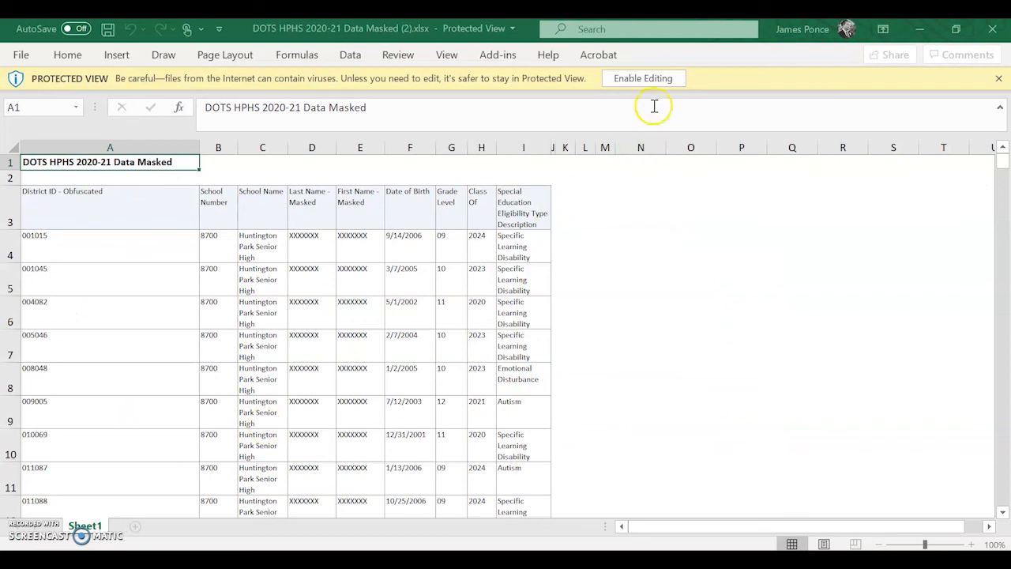
left_click(650, 81)
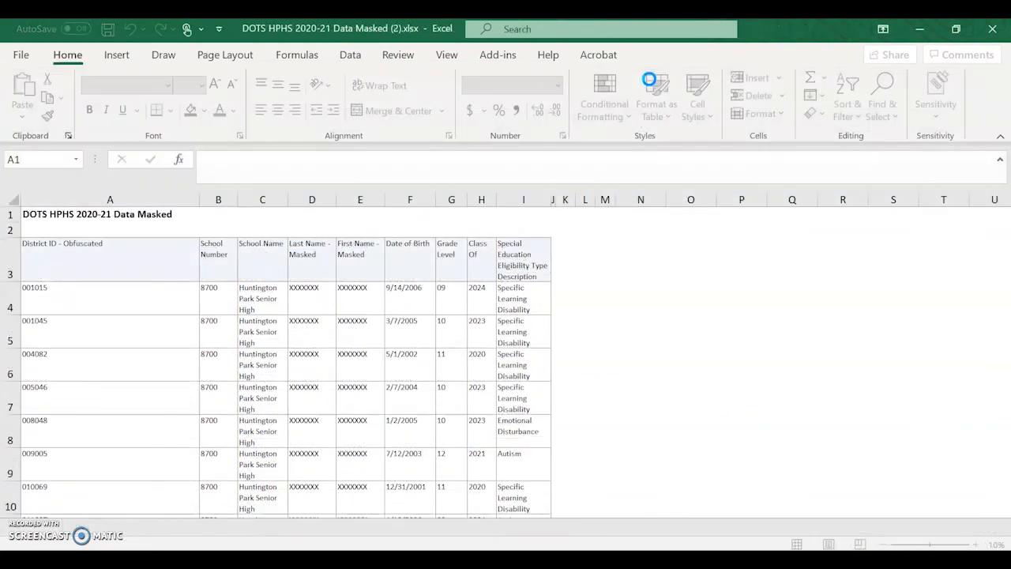